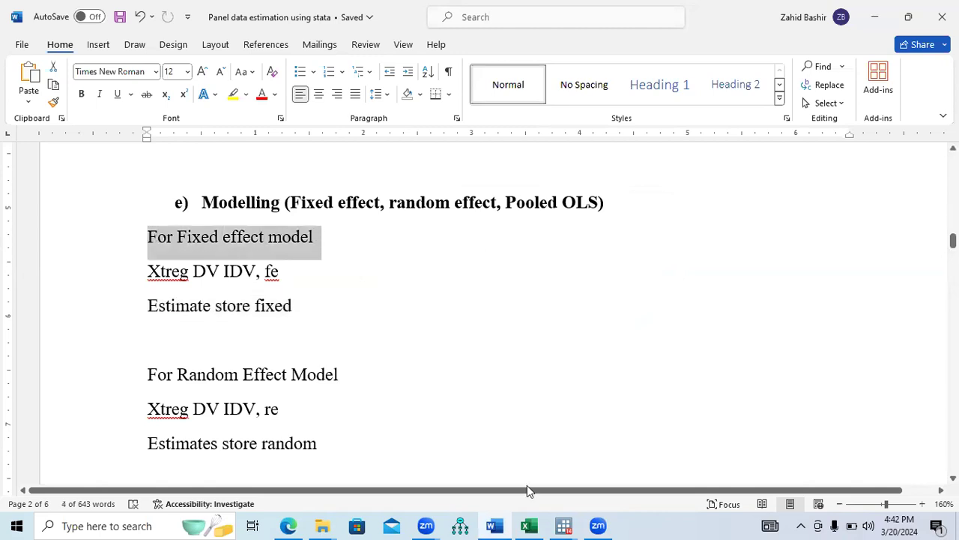
Switch to the main Stata window and begin the regression command with xtreg
click(563, 526)
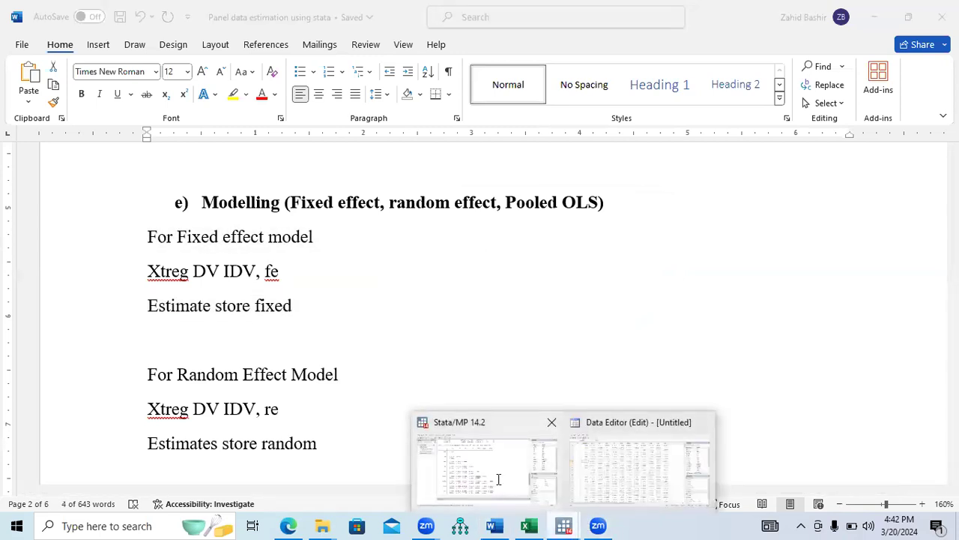
click(498, 479)
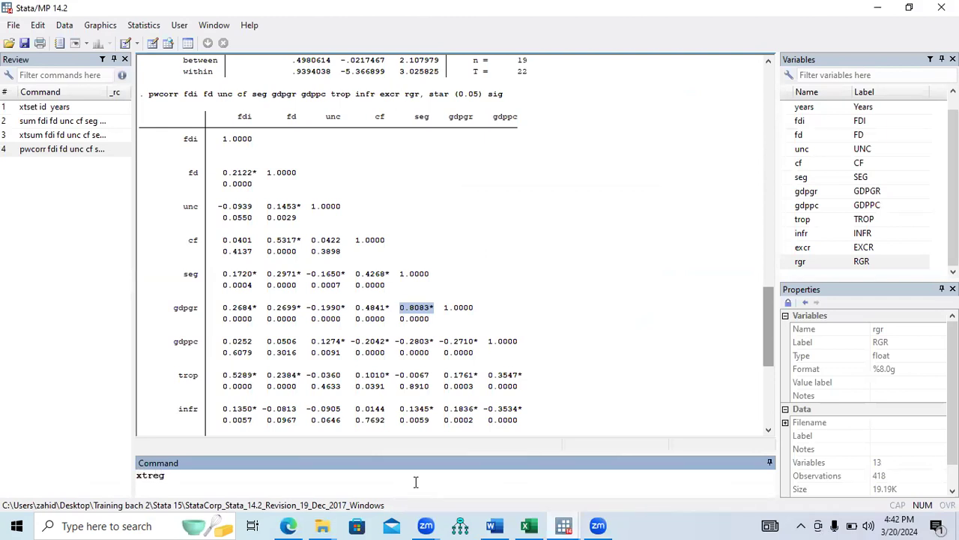
drag(137, 476, 152, 476)
Review the earlier xtset id years declaration and its panel and time variable settings in the results
drag(772, 347, 777, 144)
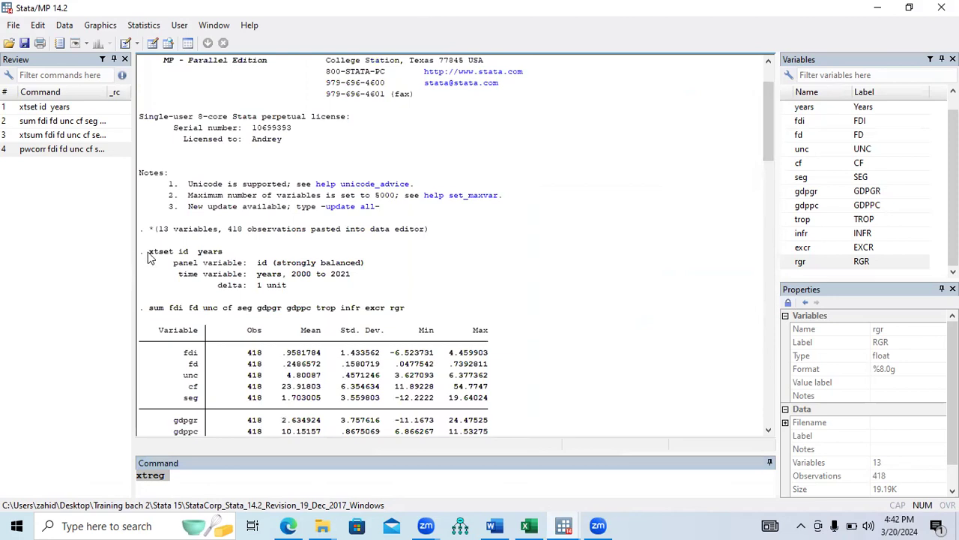
drag(147, 258, 221, 257)
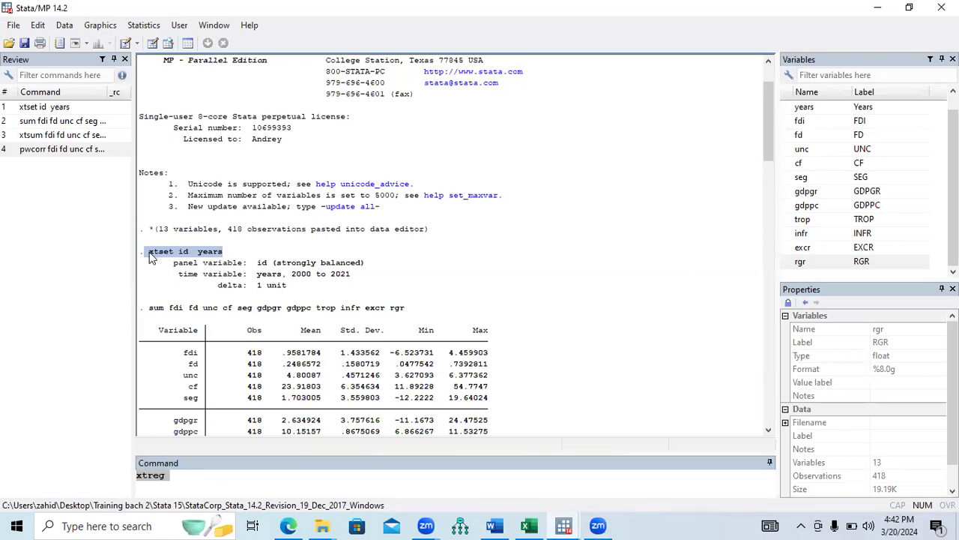
drag(149, 255, 223, 260)
drag(768, 146, 765, 428)
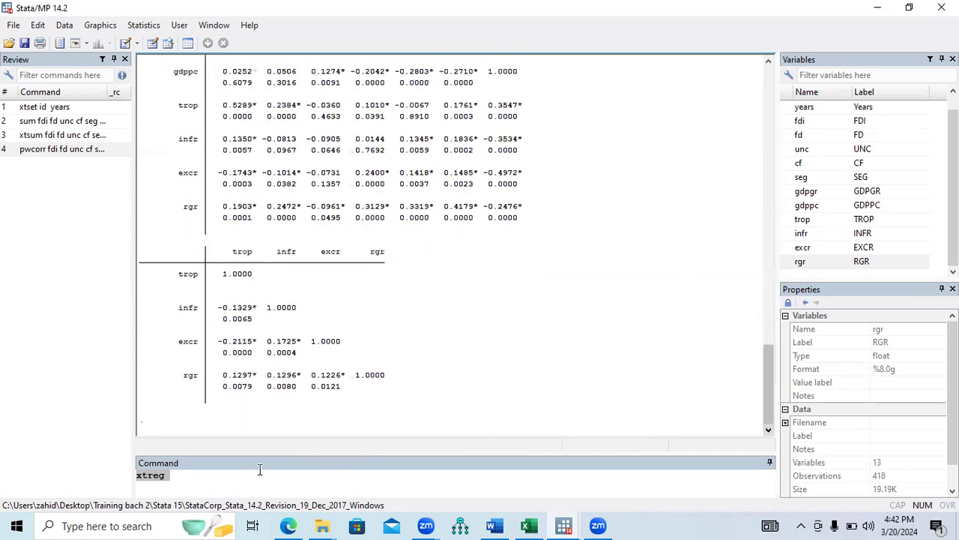
Add fdi as the dependent variable of the xtreg command
click(194, 480)
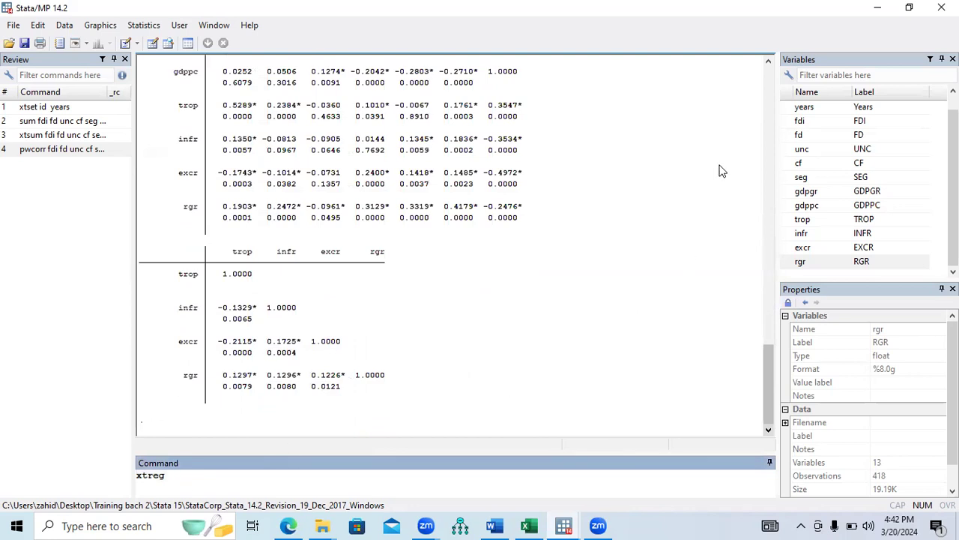
click(788, 123)
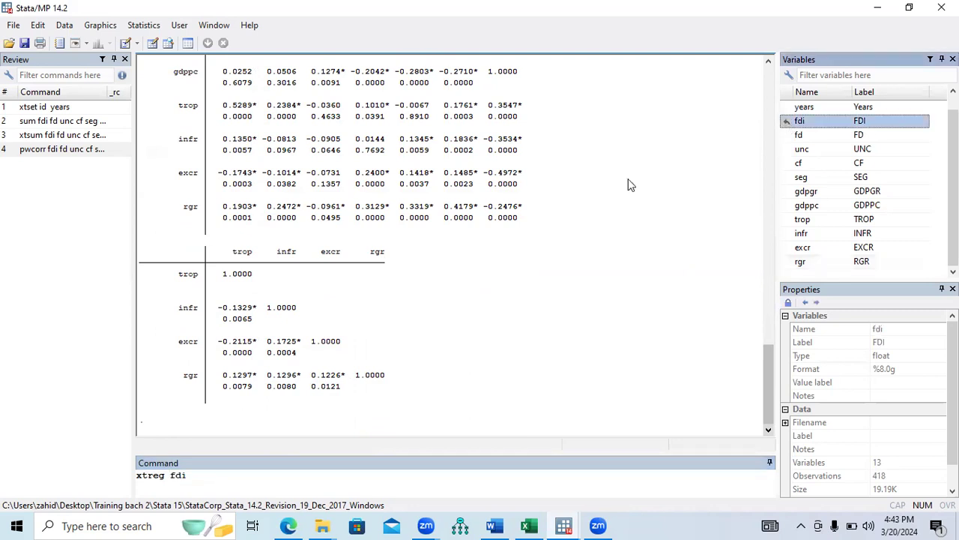
click(194, 477)
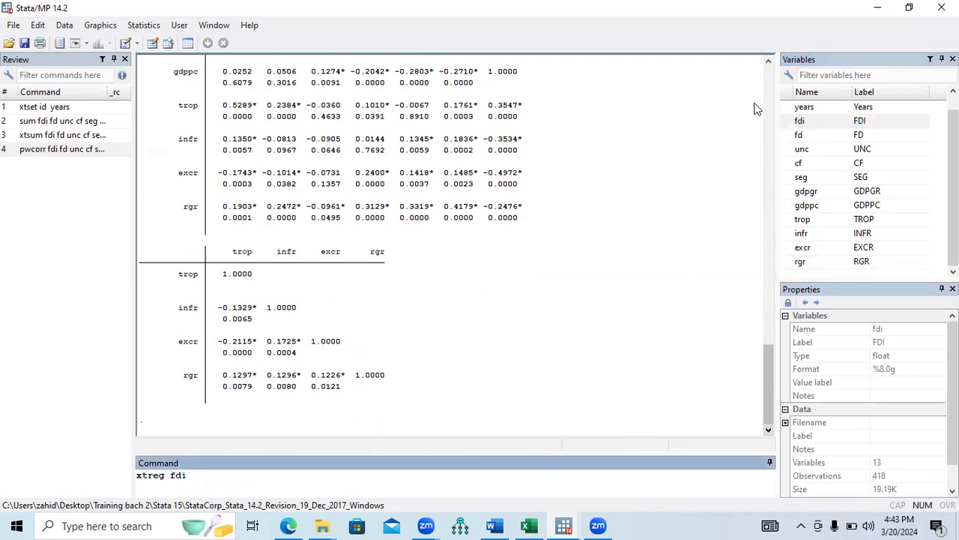
Complete the xtreg command with the regressors fd, unc, cf, seg, gdpgr, gdppc, trop, infr, excr and rgr, plus the fe option
click(786, 136)
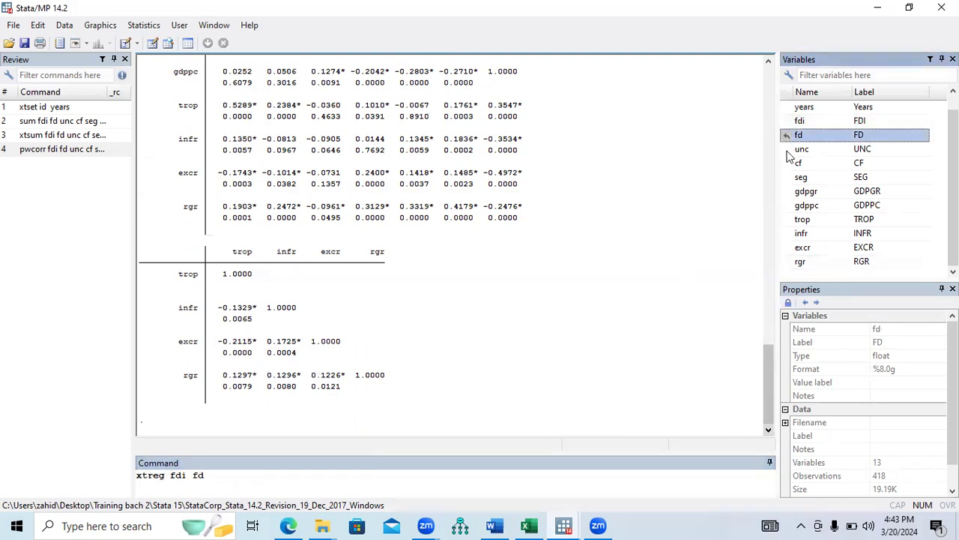
click(787, 149)
click(786, 164)
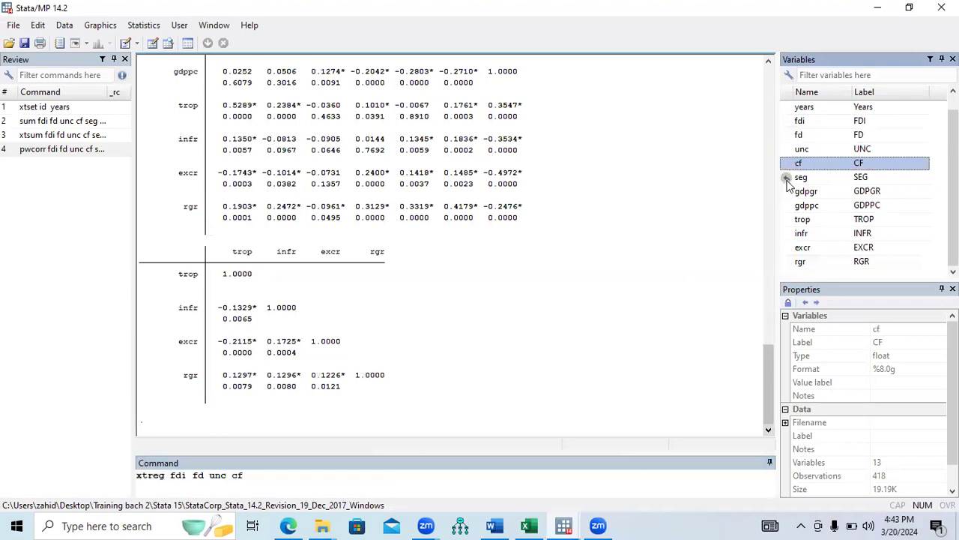
click(787, 177)
click(787, 192)
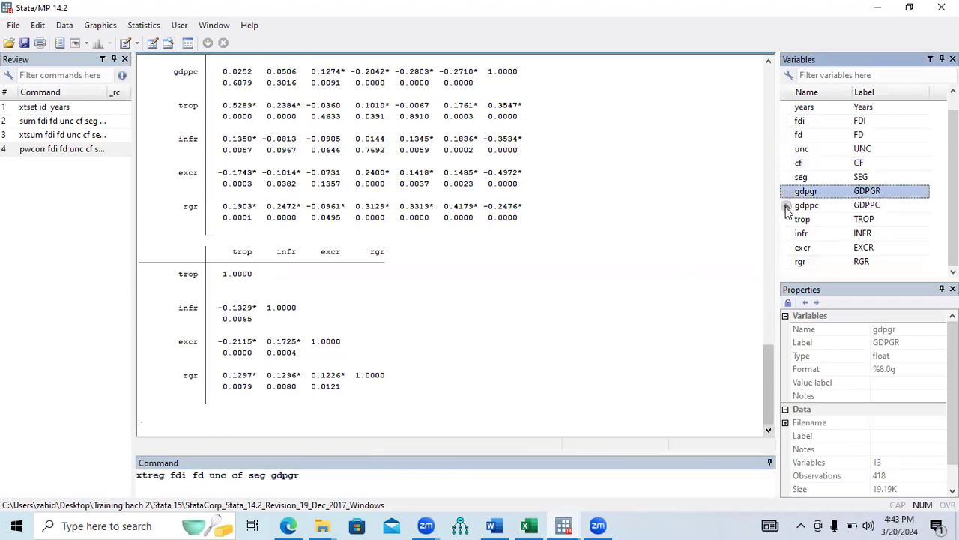
click(787, 205)
click(787, 220)
click(787, 233)
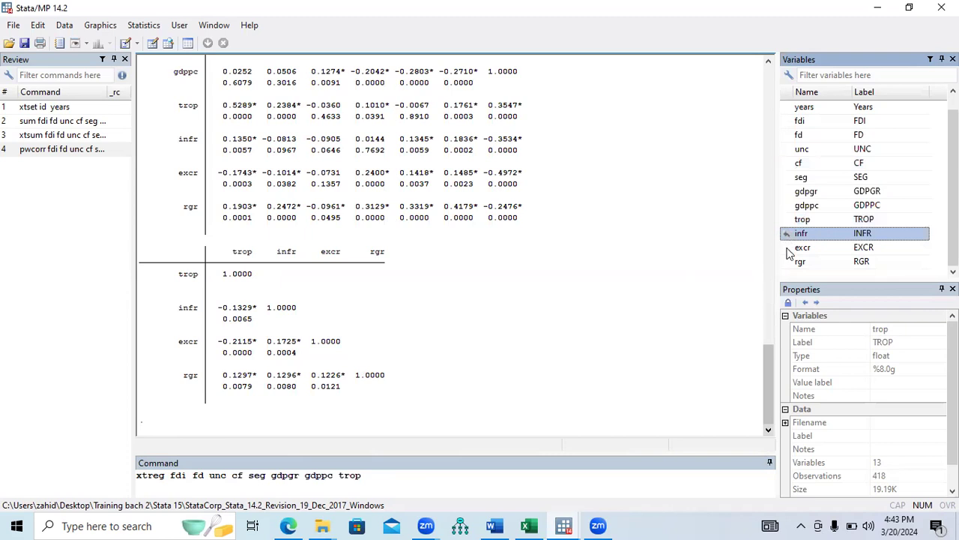
click(787, 248)
click(787, 261)
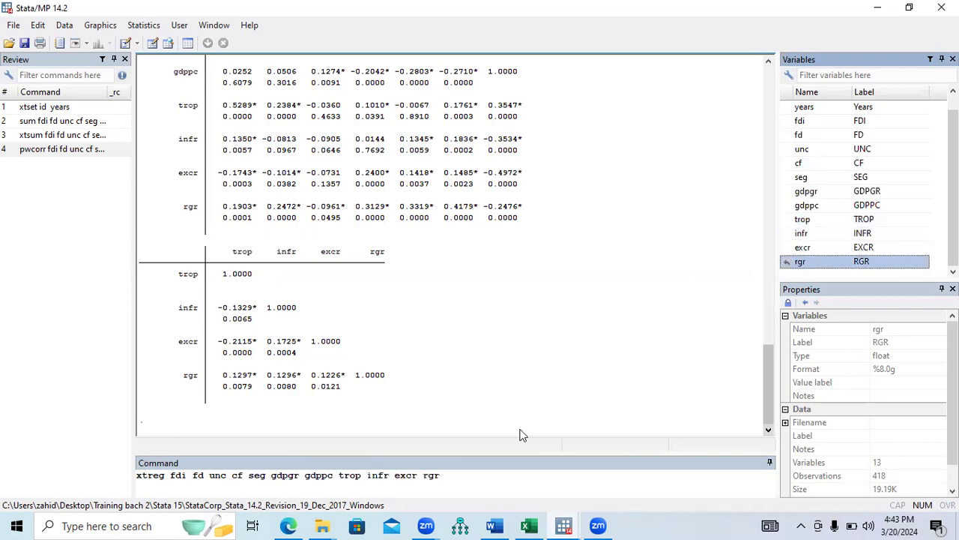
click(441, 475)
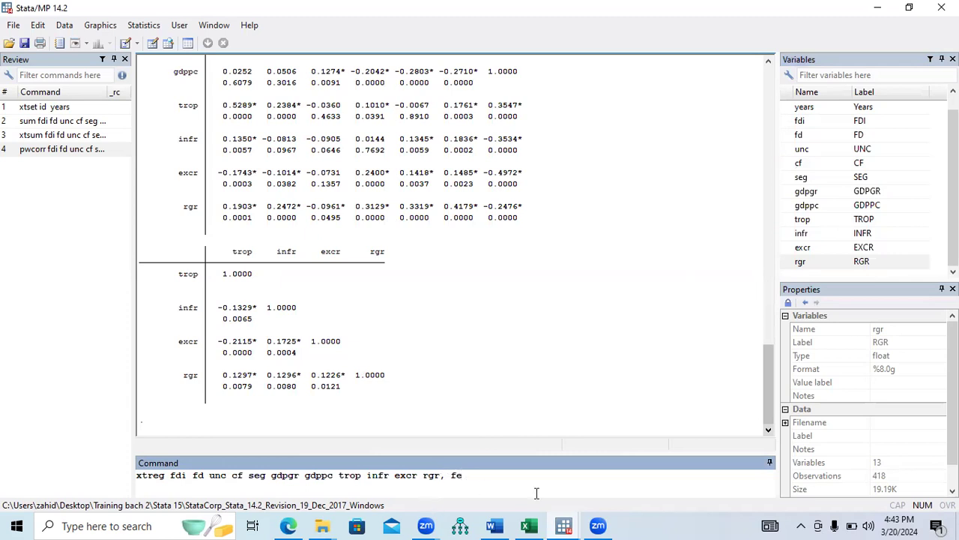
Switch to the Word notes and replace IDV with Ivs in the fixed effect model's Xtreg command
click(494, 525)
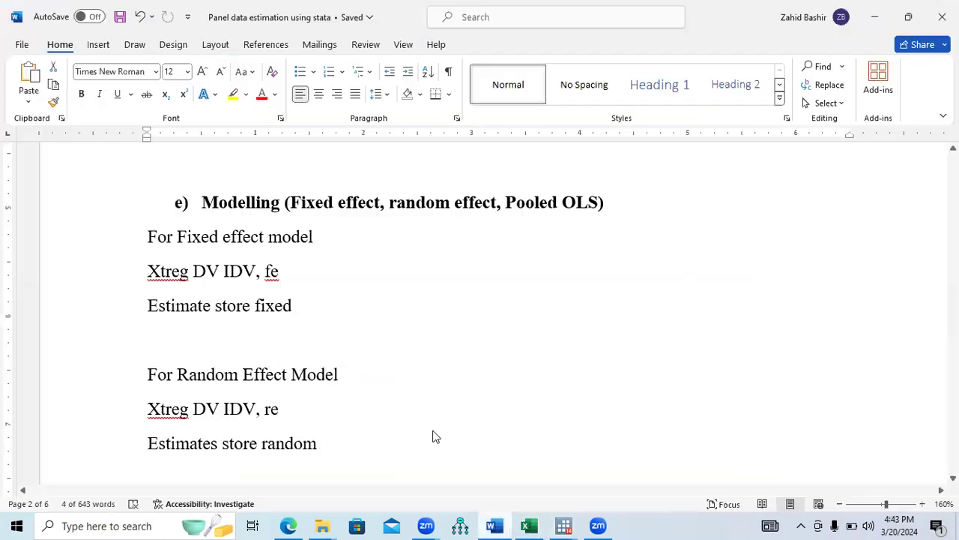
drag(150, 274, 254, 273)
text(Ivs)
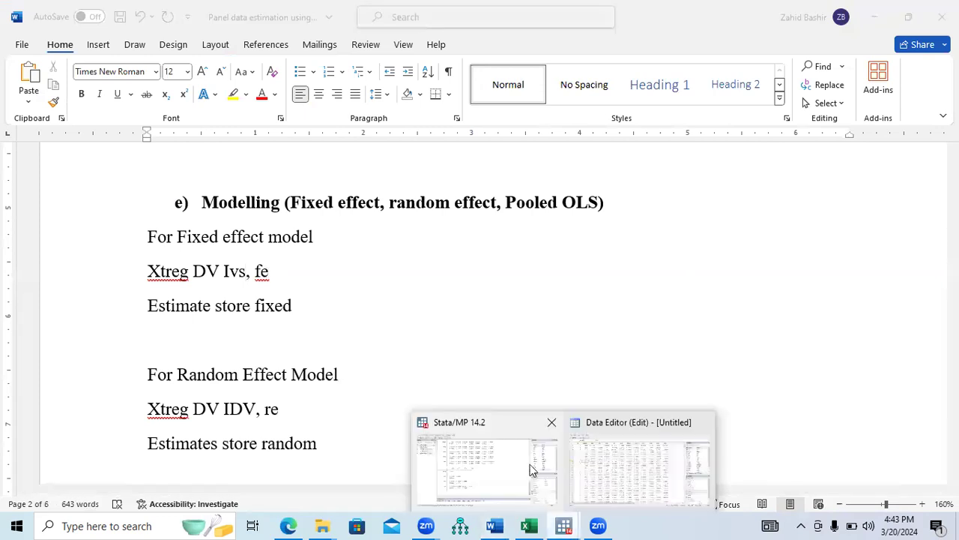
Switch back to the main Stata window and run the prepared fixed-effects regression of fdi
click(527, 466)
key(Return)
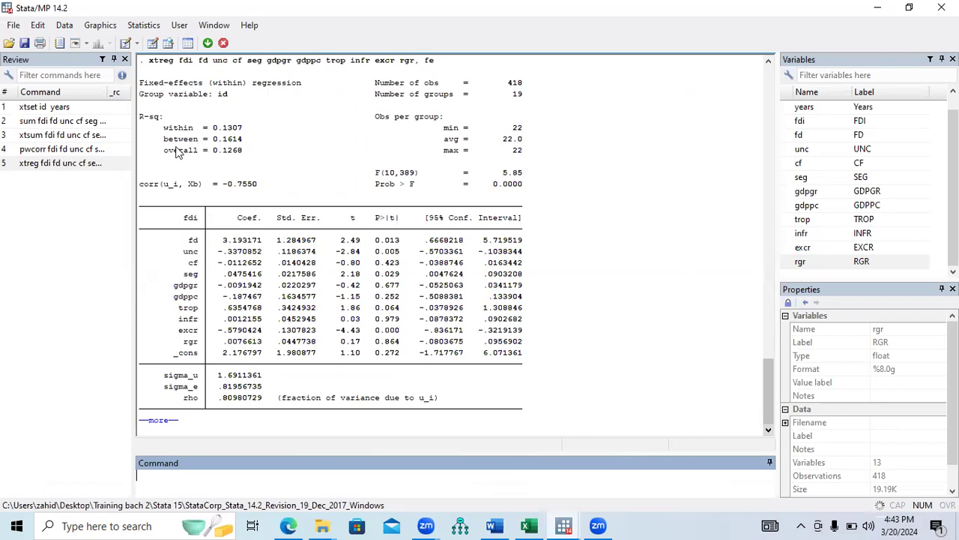
Examine the within, between and overall R-squared values of the fixed-effects regression
drag(165, 152, 244, 156)
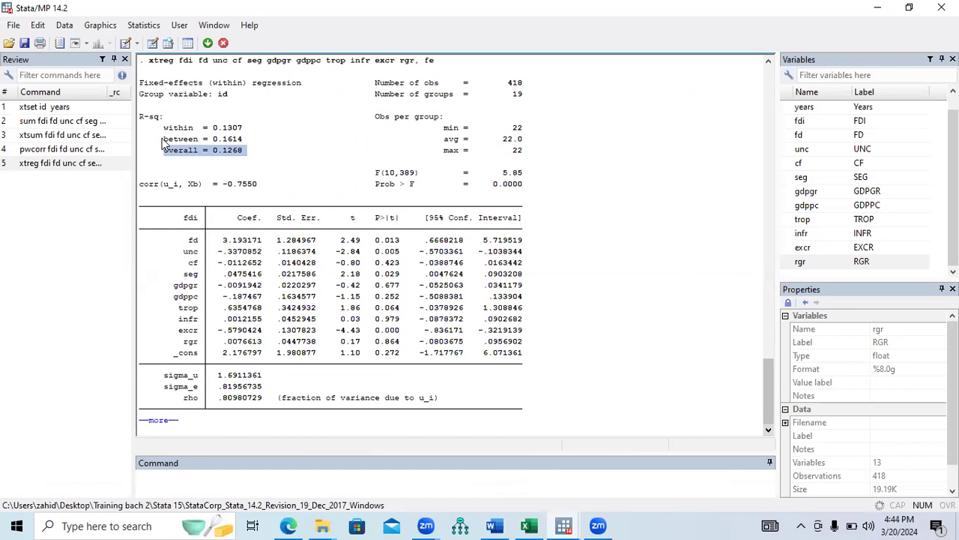
drag(164, 140, 243, 144)
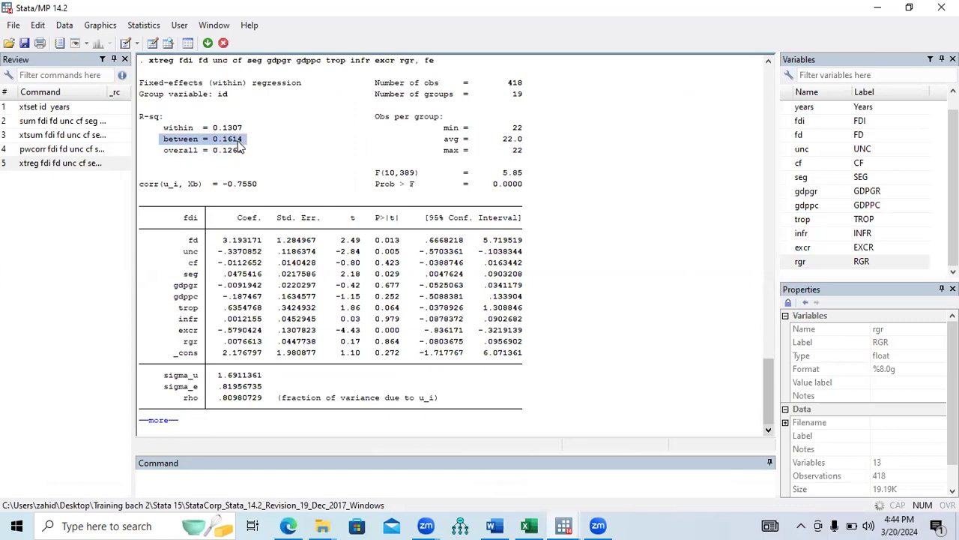
drag(165, 129, 244, 135)
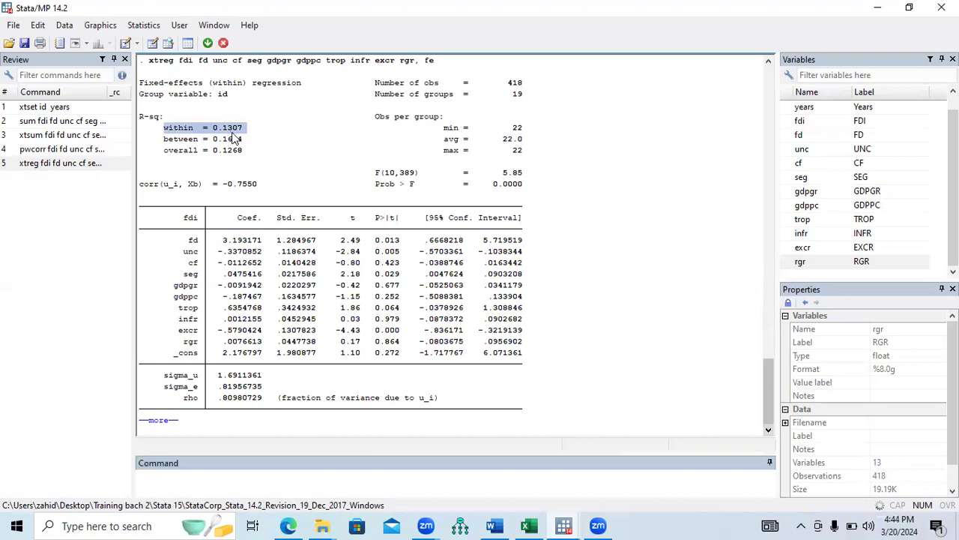
click(172, 133)
click(191, 146)
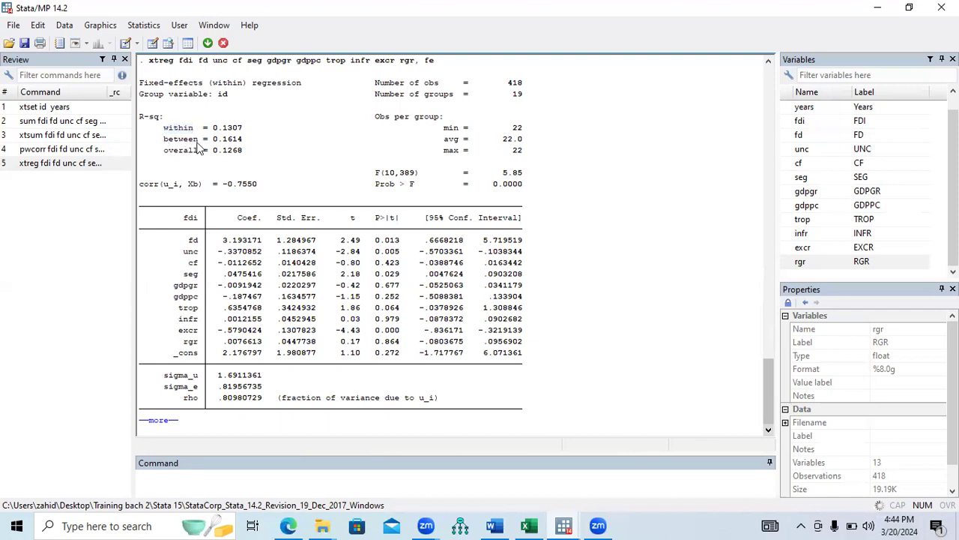
double_click(196, 142)
click(168, 156)
drag(234, 158, 241, 157)
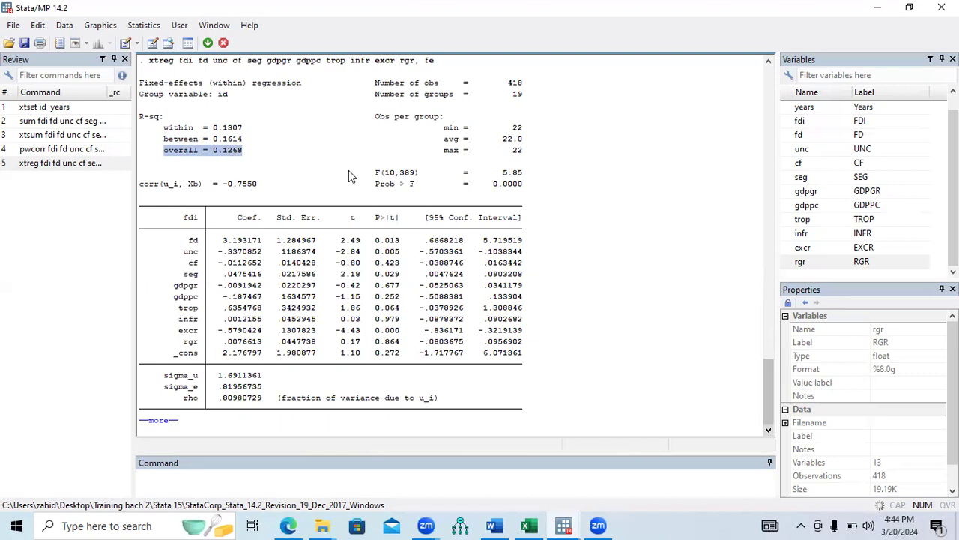
Check the model's Prob > F significance alongside the overall R-squared
drag(376, 184, 523, 191)
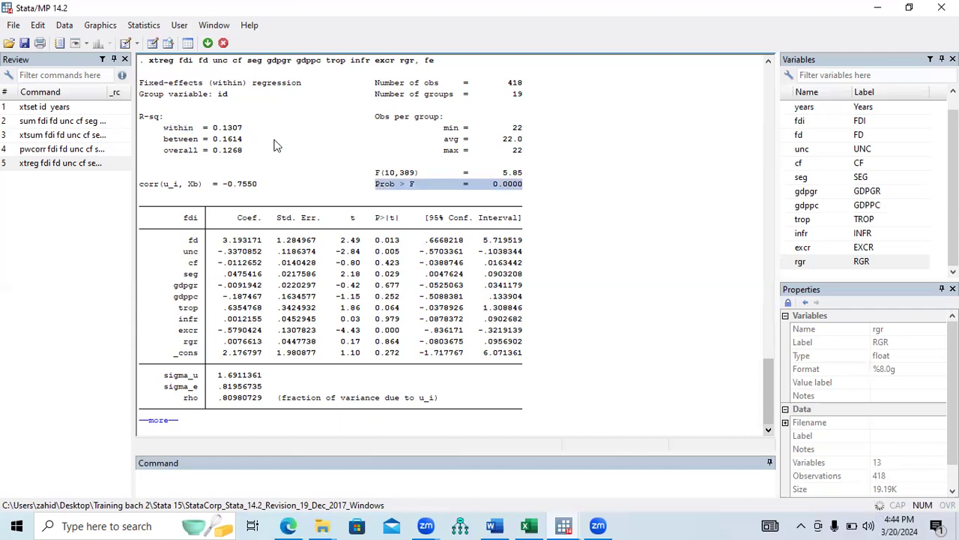
drag(165, 150, 242, 153)
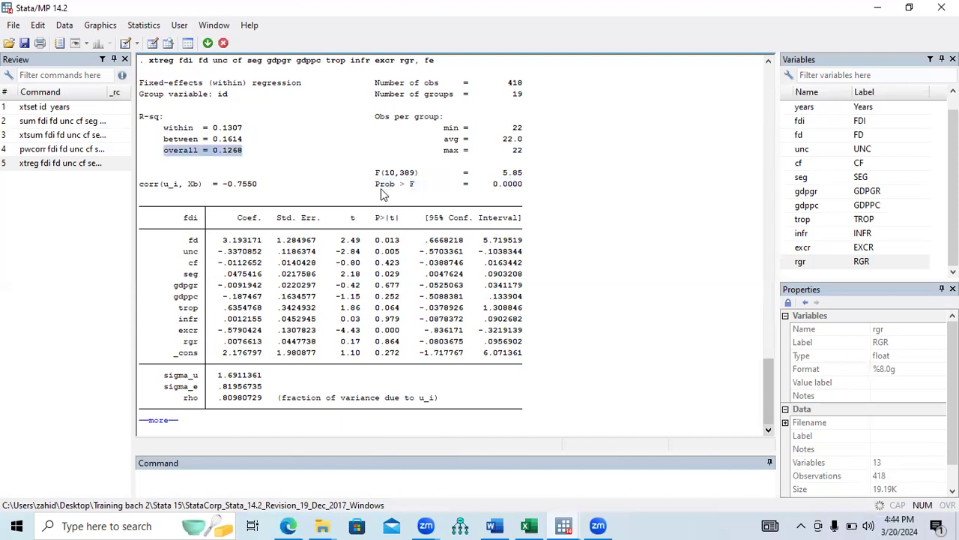
drag(371, 184, 522, 187)
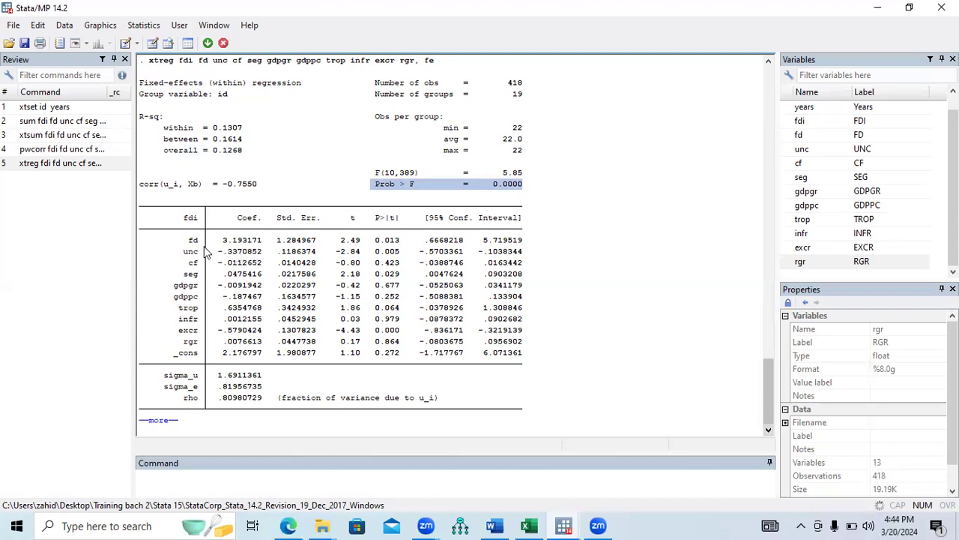
Examine the coefficient, t-statistic and p-value of fd to interpret its effect on fdi
double_click(259, 245)
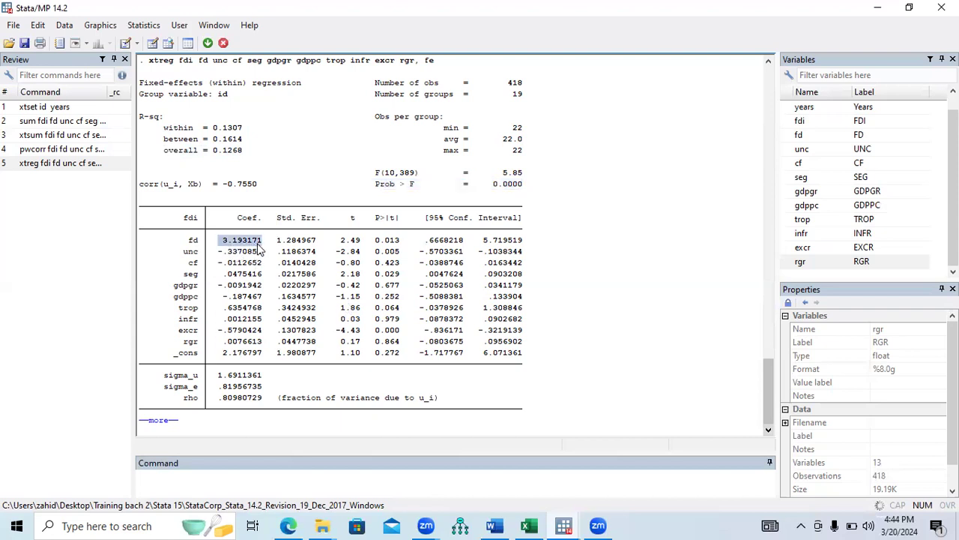
double_click(357, 246)
double_click(400, 243)
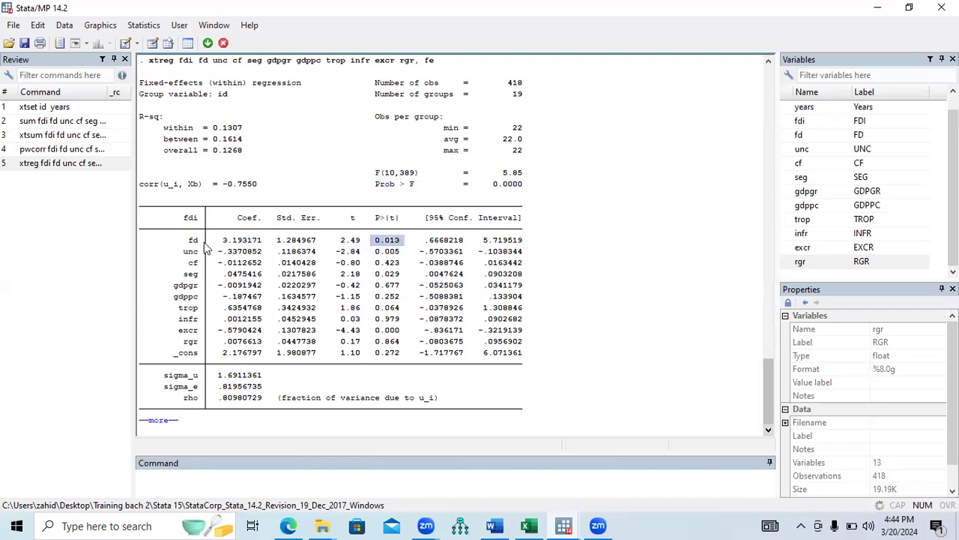
double_click(189, 220)
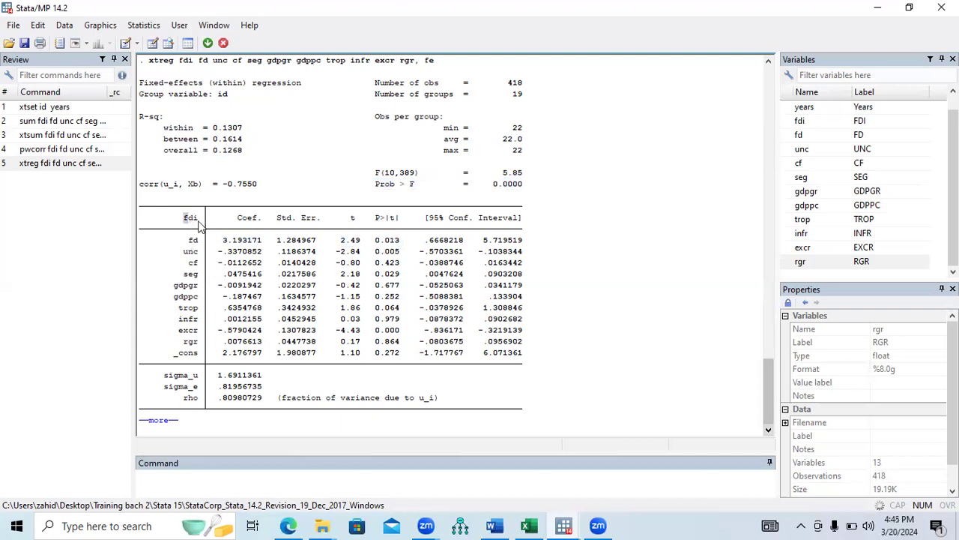
double_click(194, 242)
double_click(248, 241)
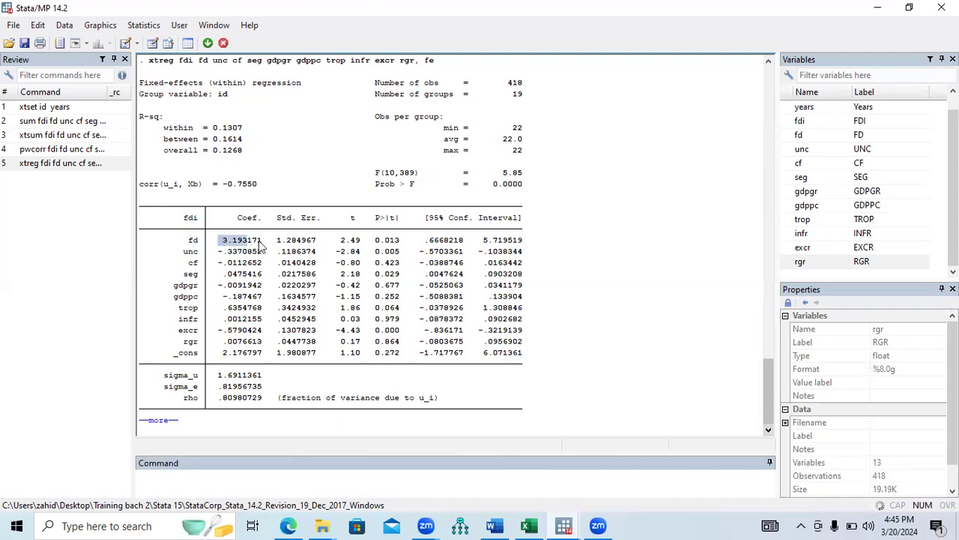
double_click(188, 218)
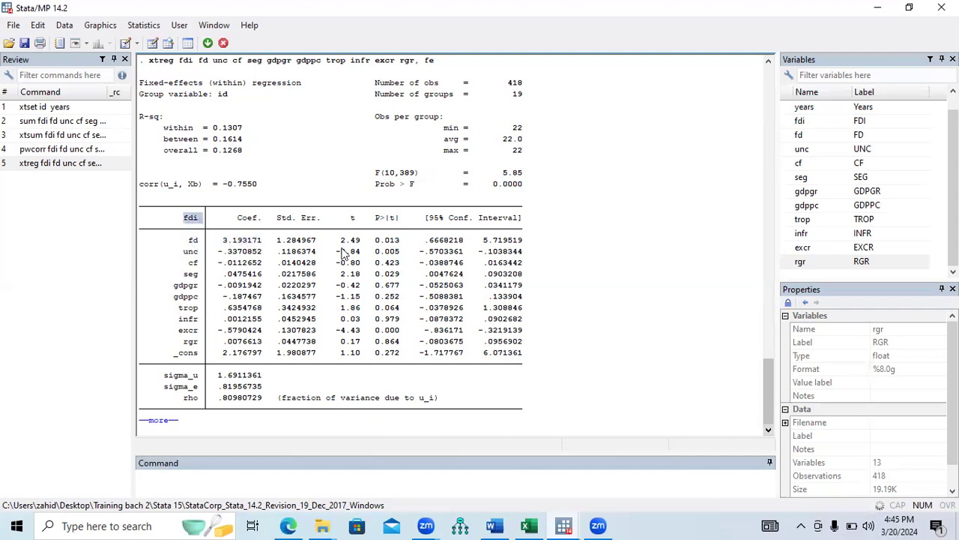
double_click(351, 242)
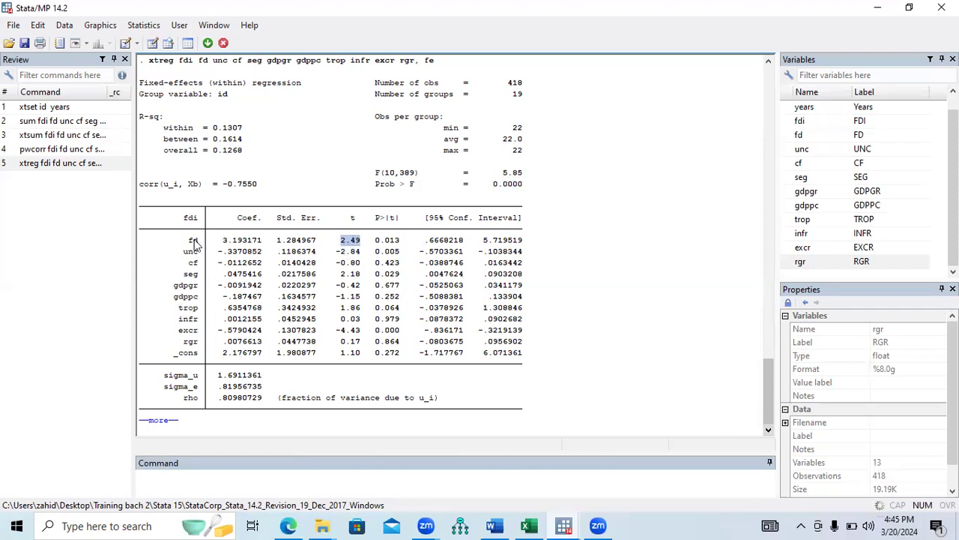
drag(189, 241, 362, 247)
drag(184, 219, 263, 248)
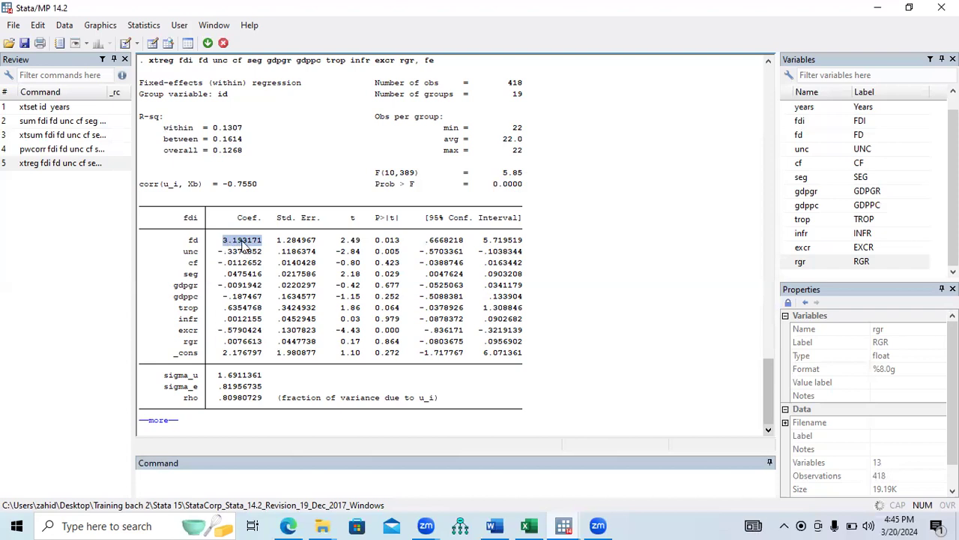
double_click(193, 241)
drag(263, 246, 399, 248)
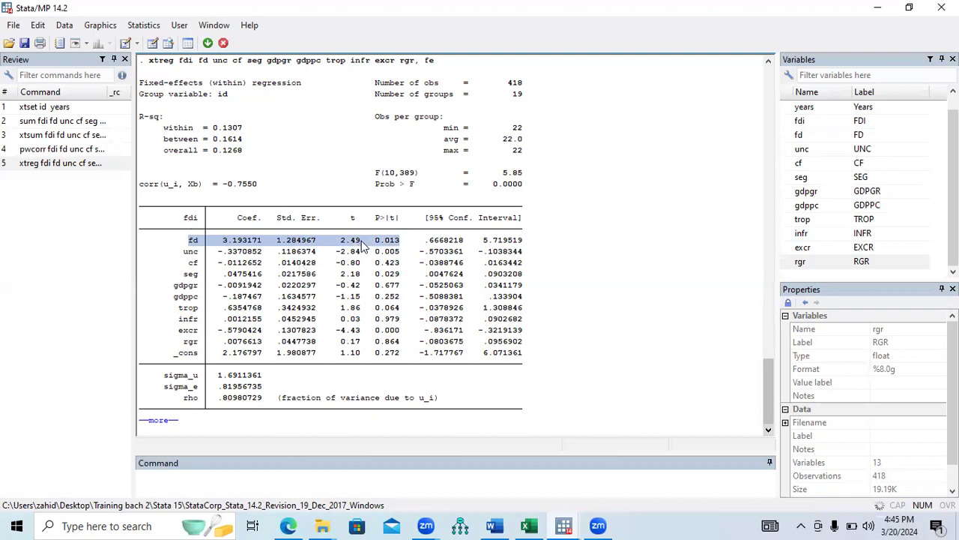
drag(376, 245, 402, 246)
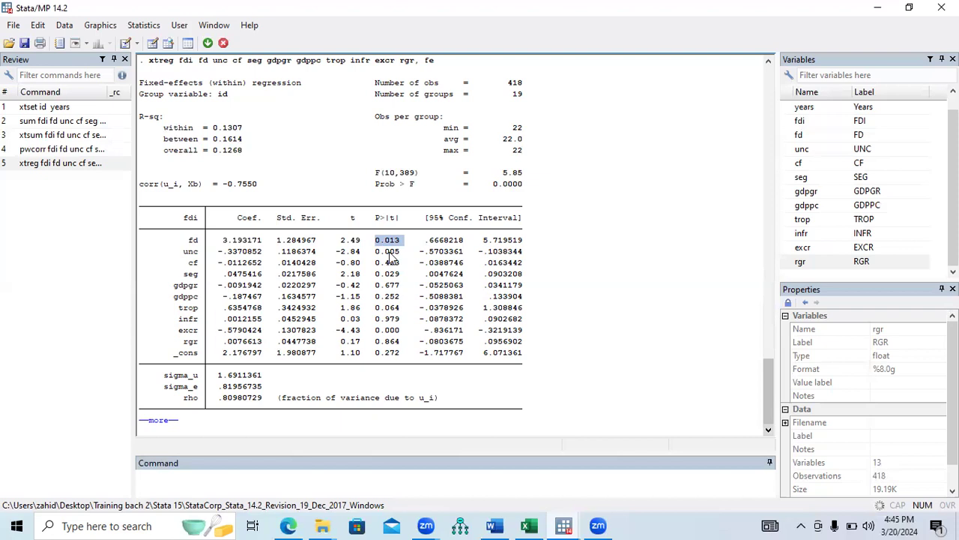
Examine the coefficients, t-statistics and p-values of unc and cf to interpret their effects on fdi
double_click(191, 252)
drag(217, 253, 401, 258)
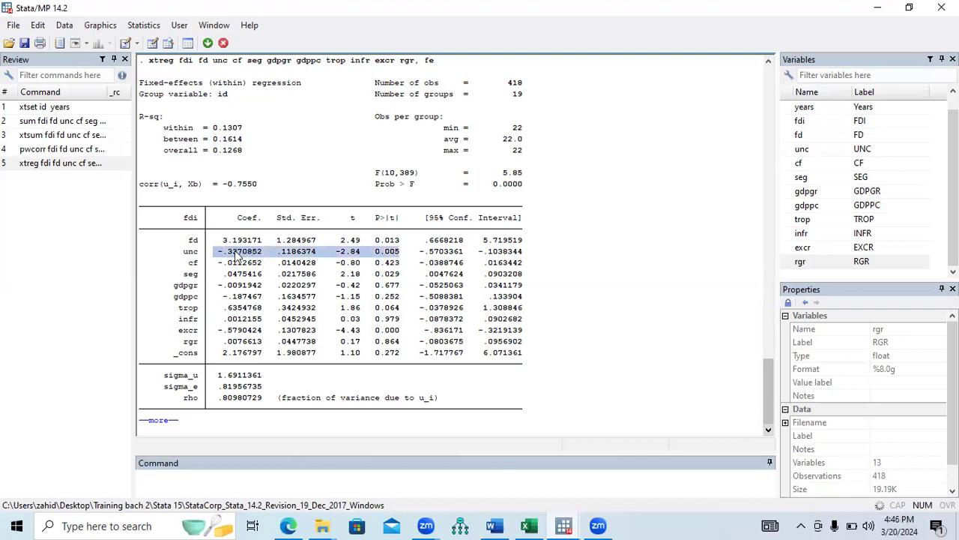
double_click(192, 219)
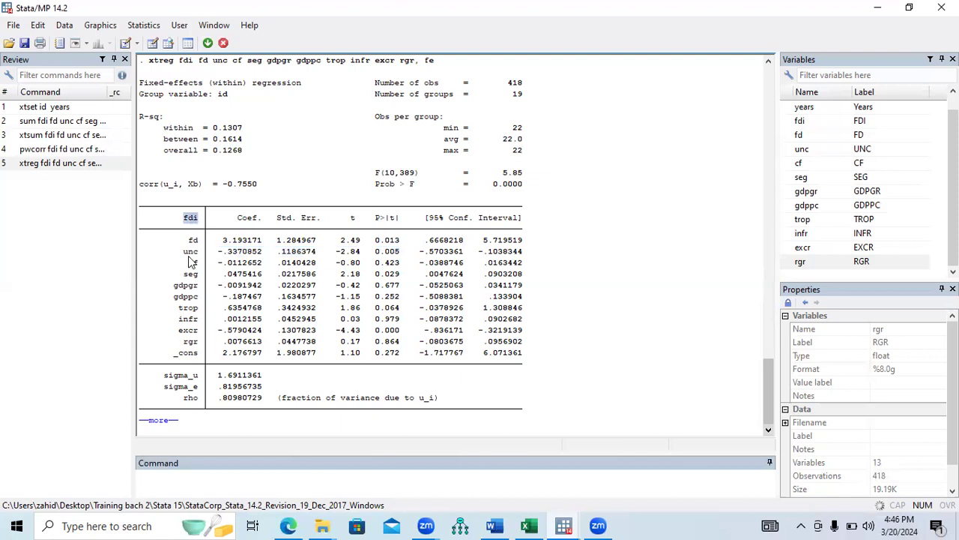
drag(180, 251, 398, 256)
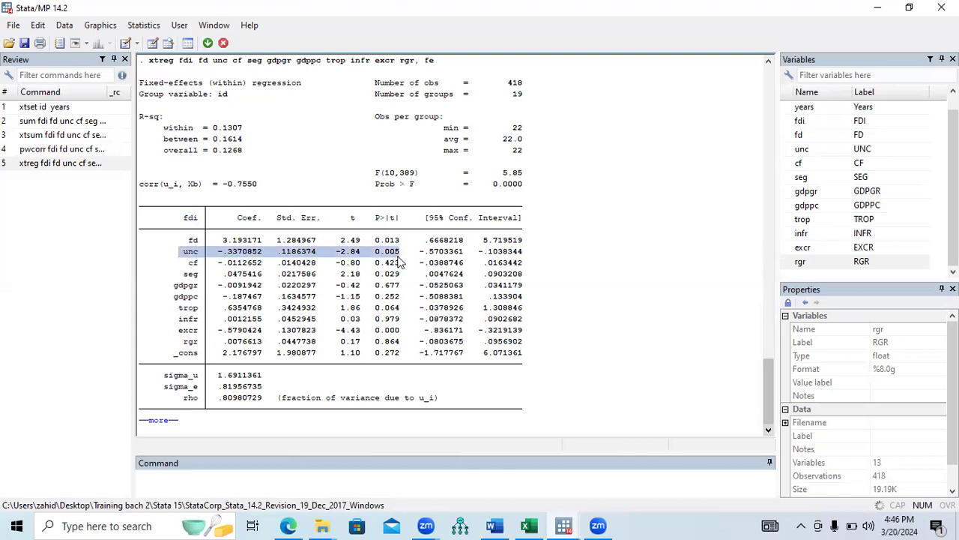
double_click(194, 221)
double_click(192, 263)
drag(201, 268, 398, 270)
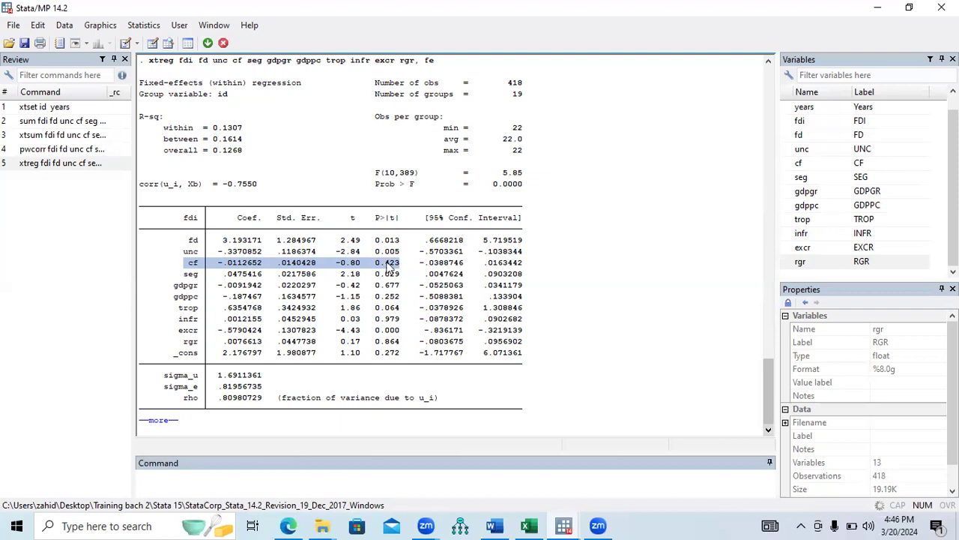
Examine the coefficient, t-statistic and p-value of seg to interpret its effect on fdi
drag(182, 278, 405, 279)
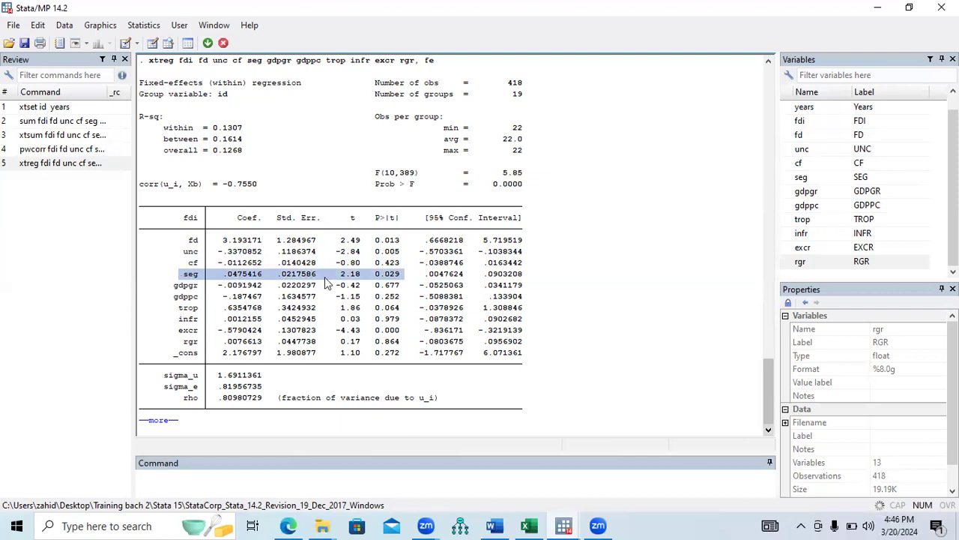
double_click(192, 219)
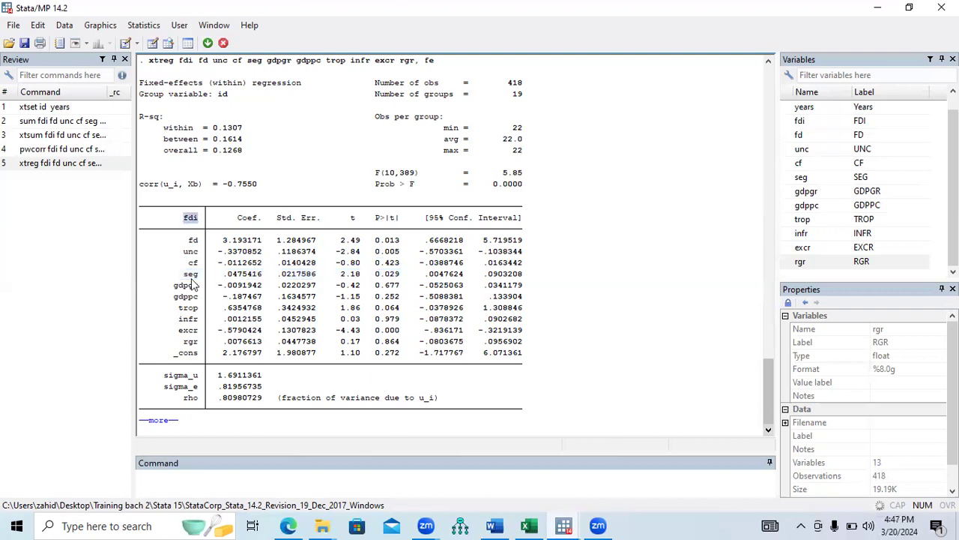
drag(185, 275, 260, 278)
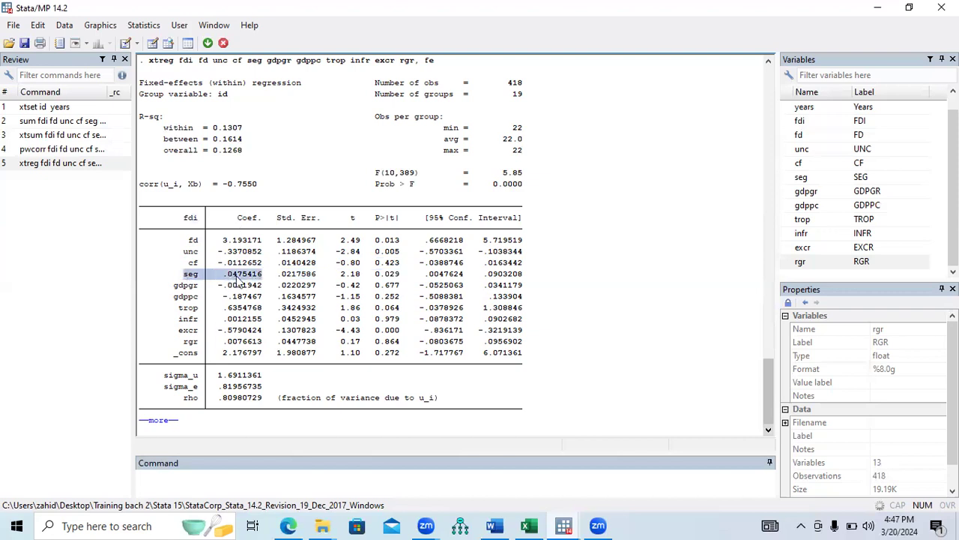
double_click(355, 276)
click(382, 279)
double_click(401, 279)
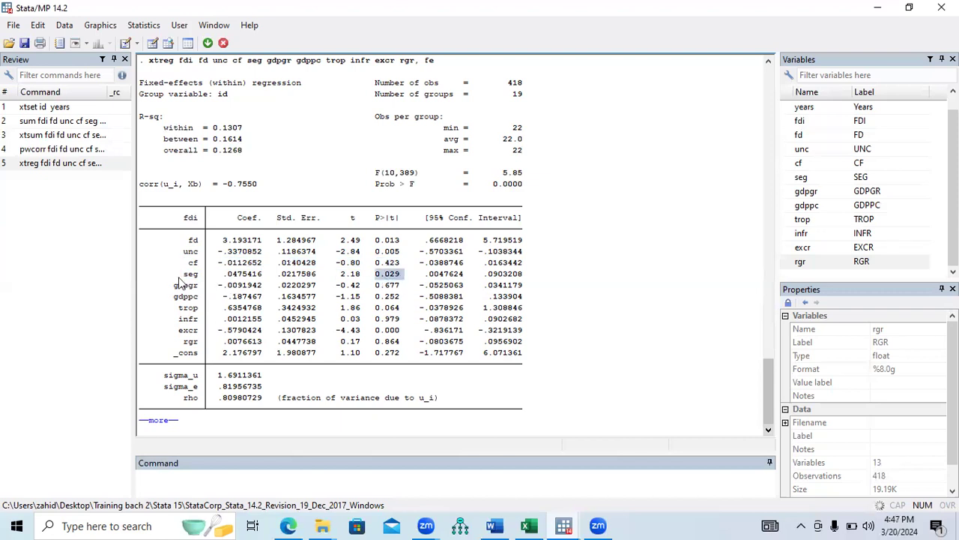
drag(184, 279, 264, 280)
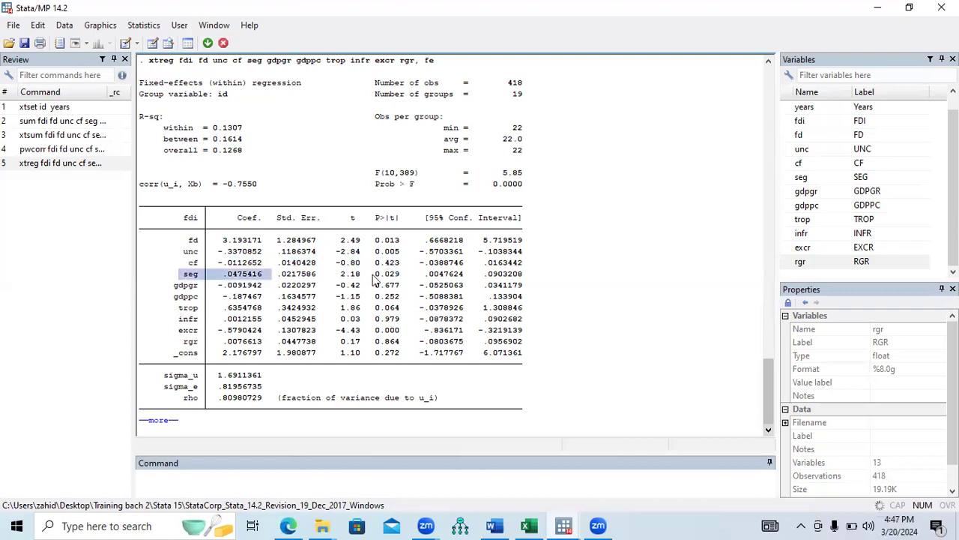
drag(374, 280, 395, 279)
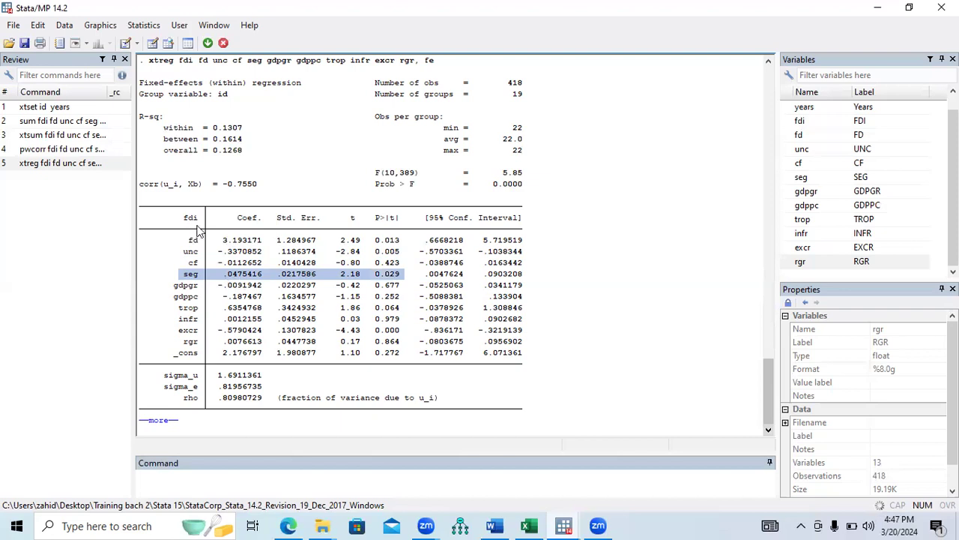
Examine the coefficients and p-values of gdpgr and gdppc to interpret their effects on fdi
double_click(197, 286)
drag(214, 286, 402, 292)
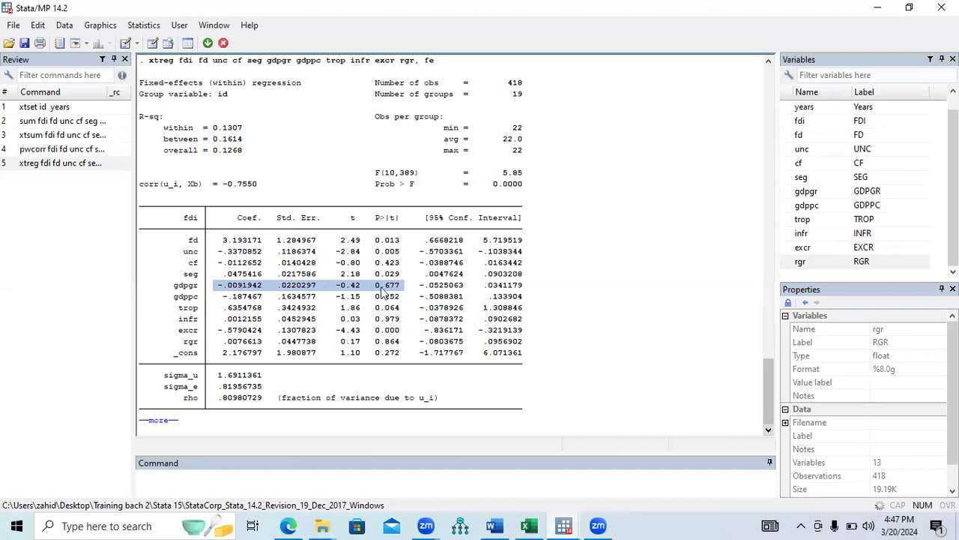
drag(375, 289, 401, 296)
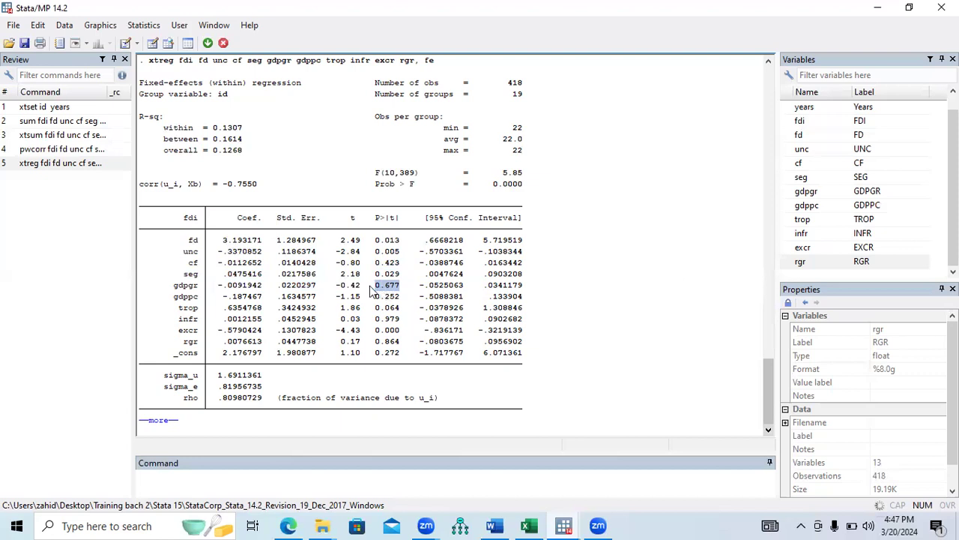
click(192, 299)
drag(171, 297, 257, 298)
drag(380, 300, 395, 301)
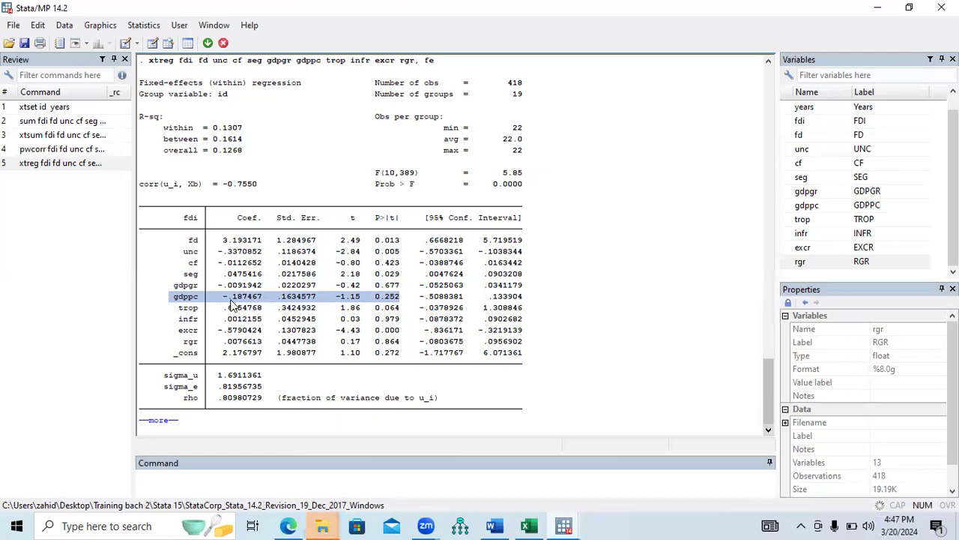
double_click(191, 218)
drag(174, 297, 395, 303)
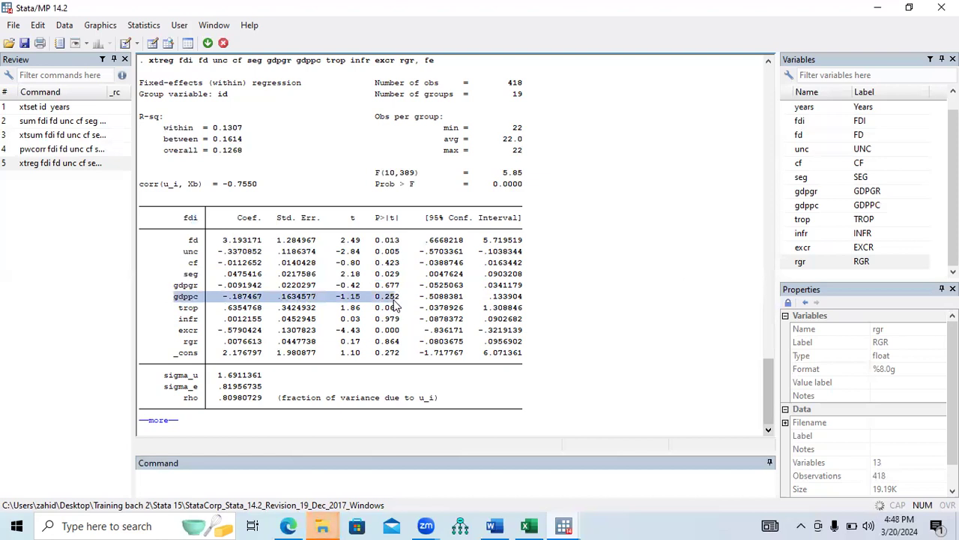
Examine the coefficient of trop and check its p-value to judge its significance for fdi
double_click(192, 309)
drag(231, 315, 404, 315)
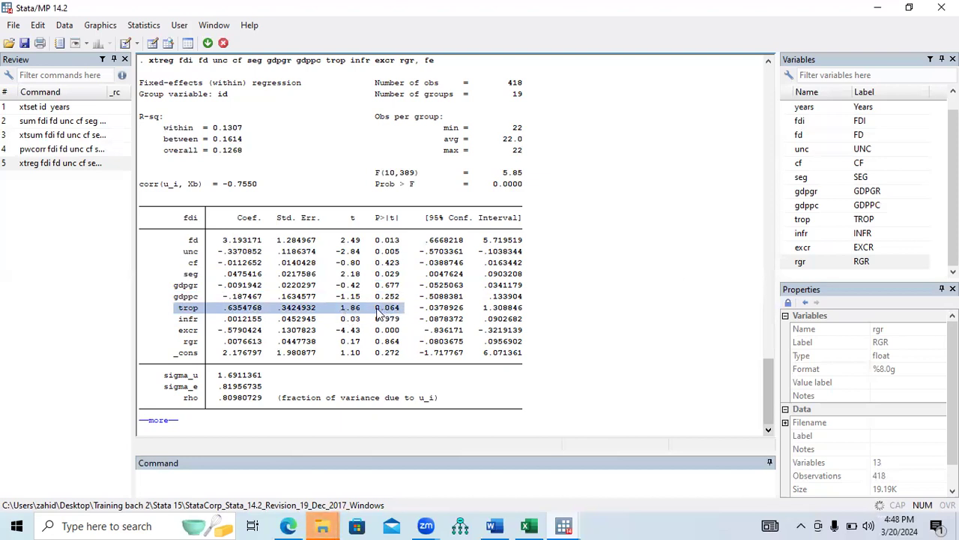
click(380, 317)
drag(374, 315, 403, 319)
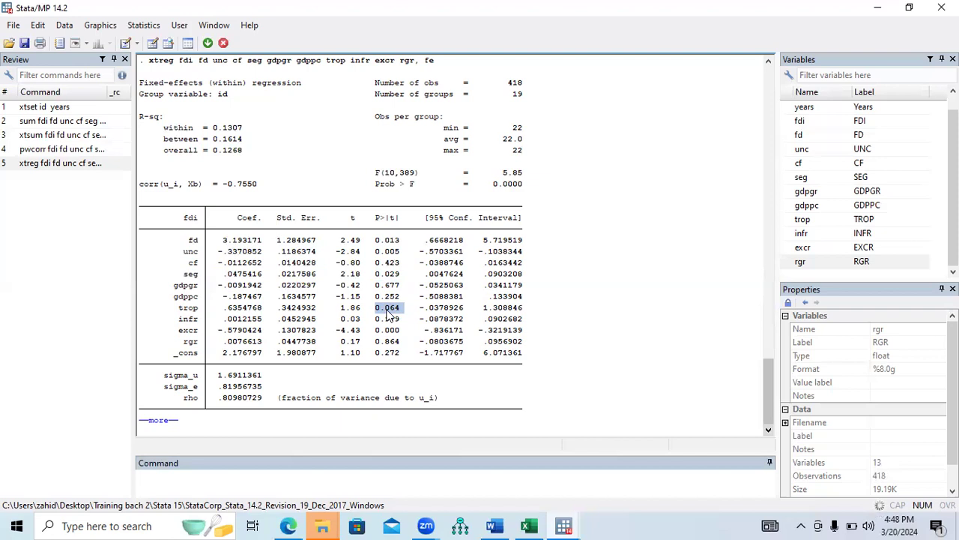
drag(175, 308, 400, 315)
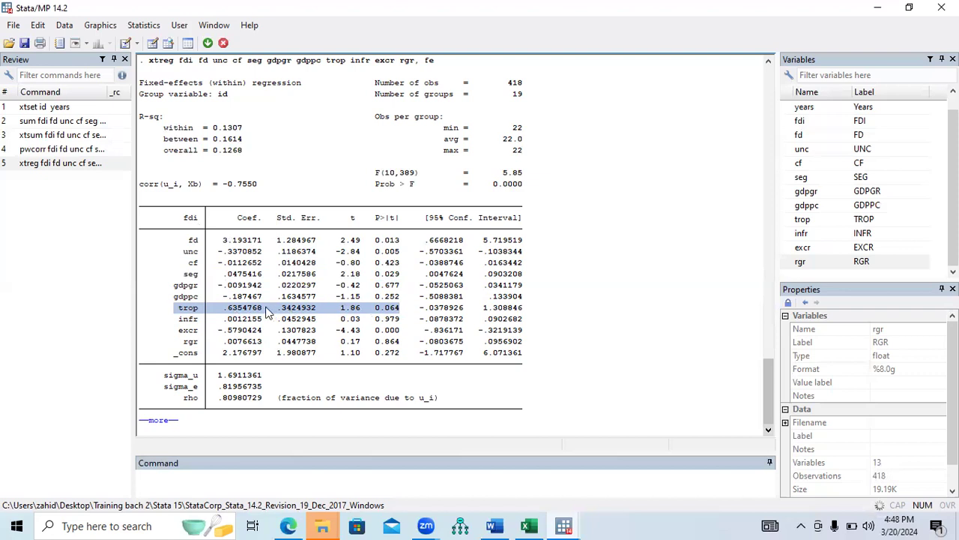
Examine the infr, excr and rgr rows of the regression table to interpret their effects on fdi
drag(177, 320, 397, 321)
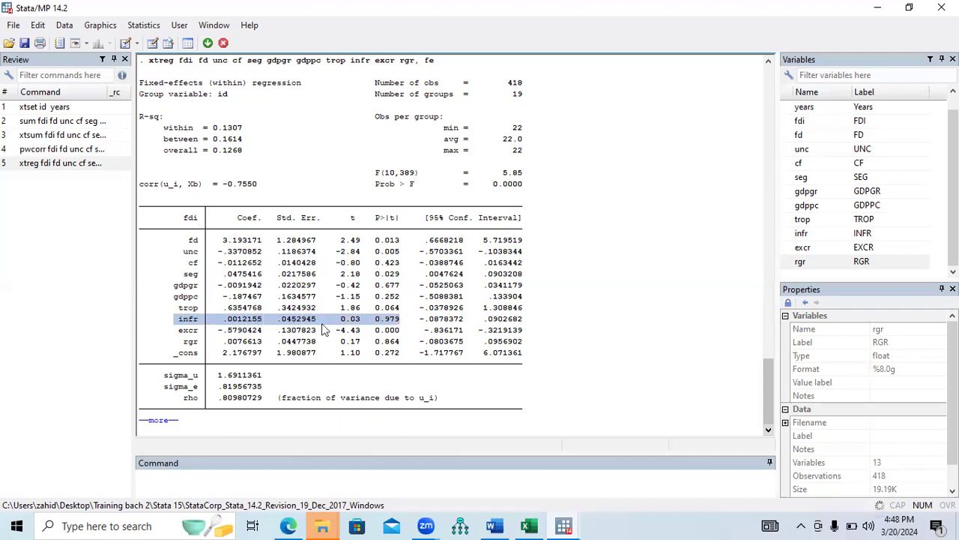
drag(179, 330, 398, 338)
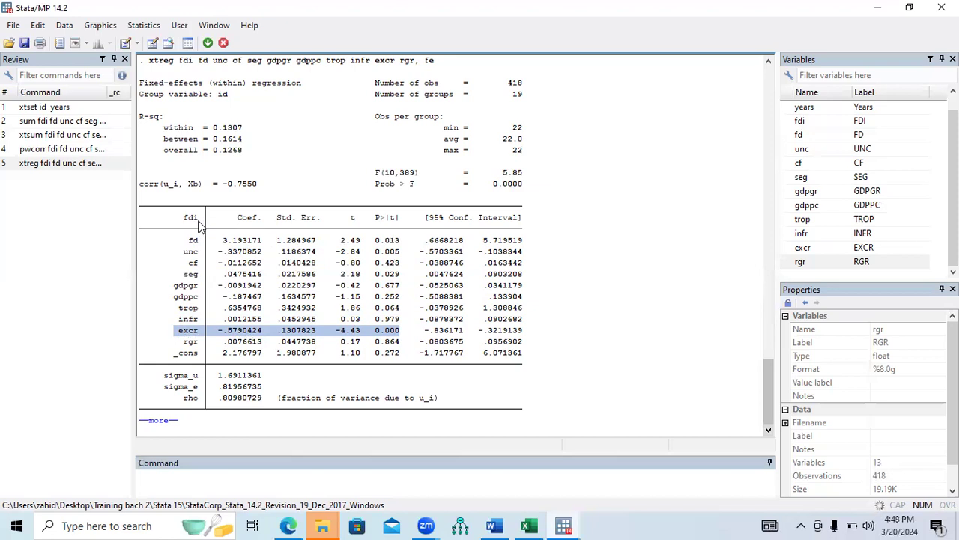
drag(181, 341, 403, 346)
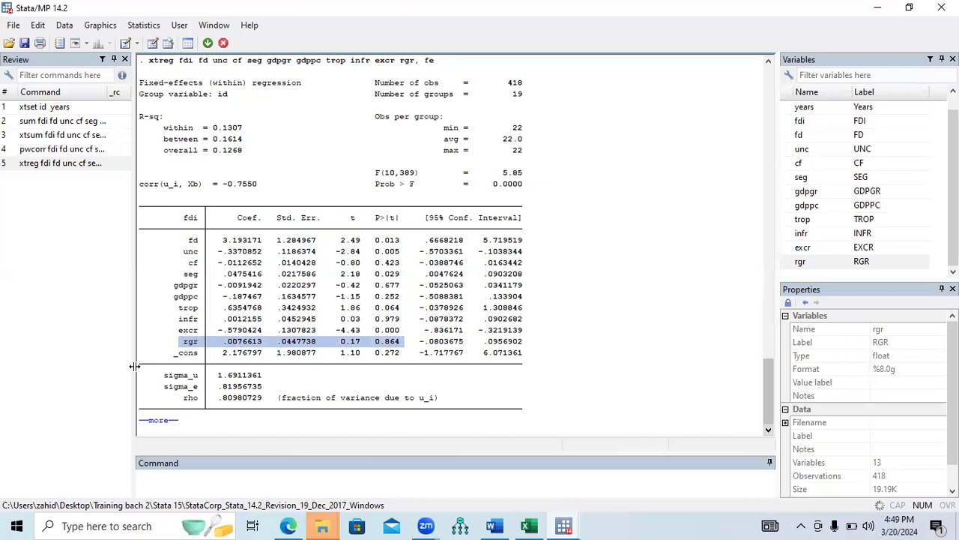
Display the remaining regression output and examine the F test that all u_i=0 with its Prob > F
click(159, 422)
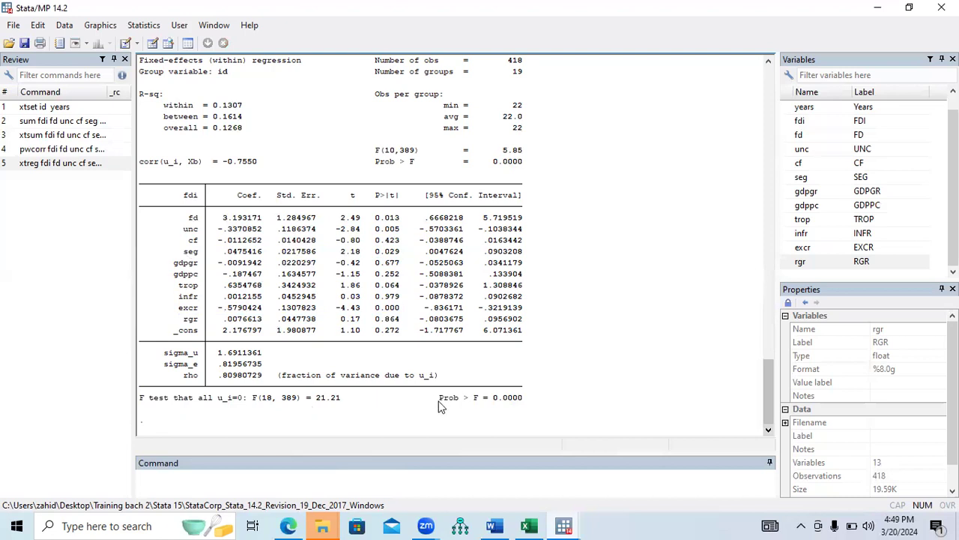
drag(443, 403, 517, 404)
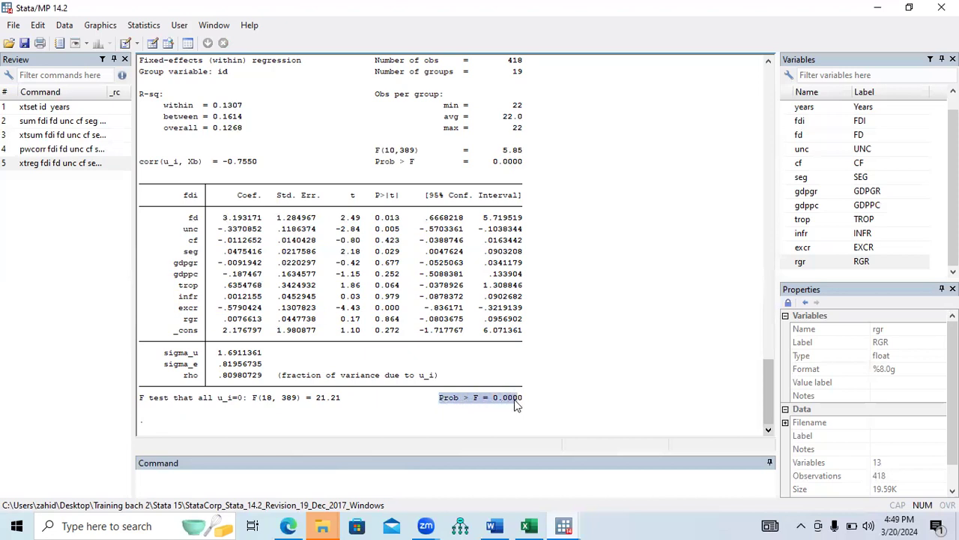
drag(140, 399, 341, 400)
drag(444, 399, 522, 405)
drag(434, 399, 530, 408)
Switch to File Explorer and open the PDF "very very important" from the Panel Data Analysis folder of Stata 15
click(323, 526)
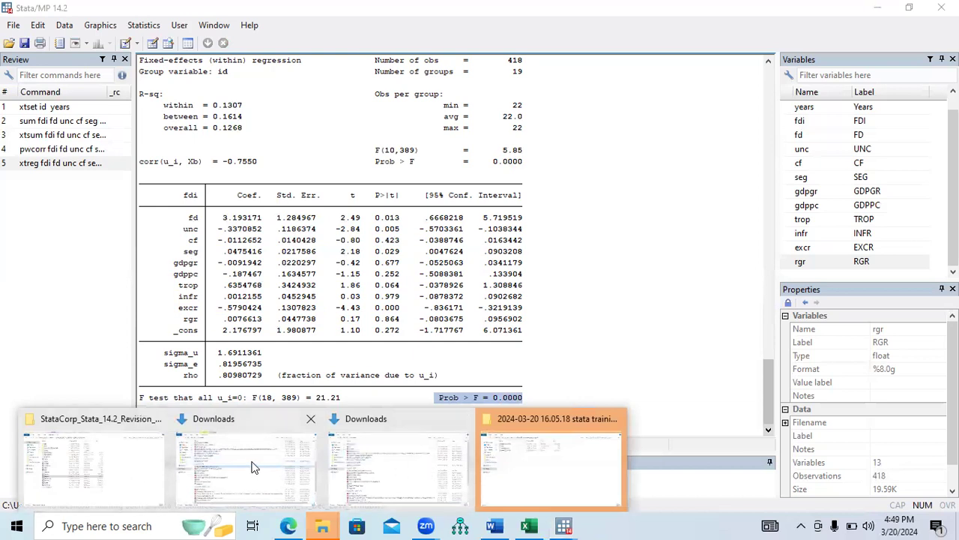
click(90, 468)
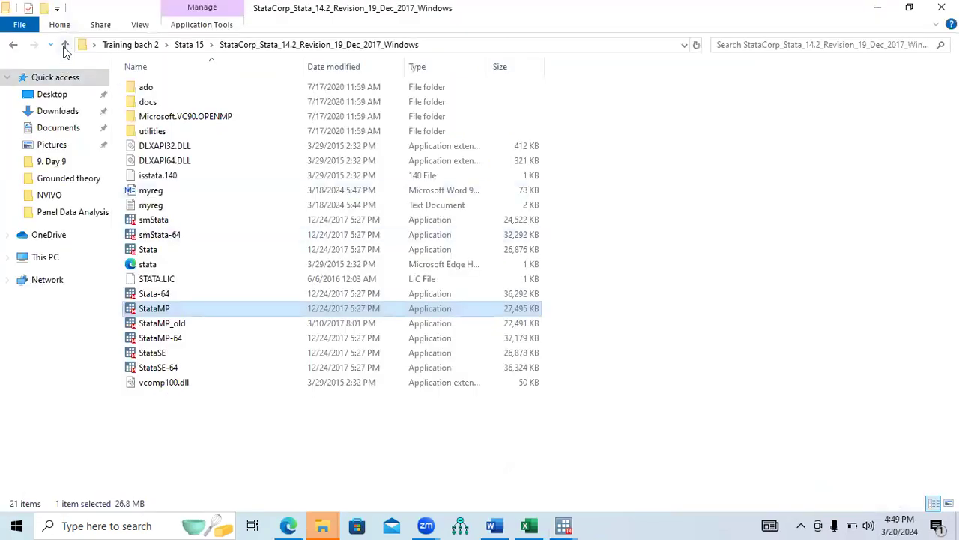
click(66, 46)
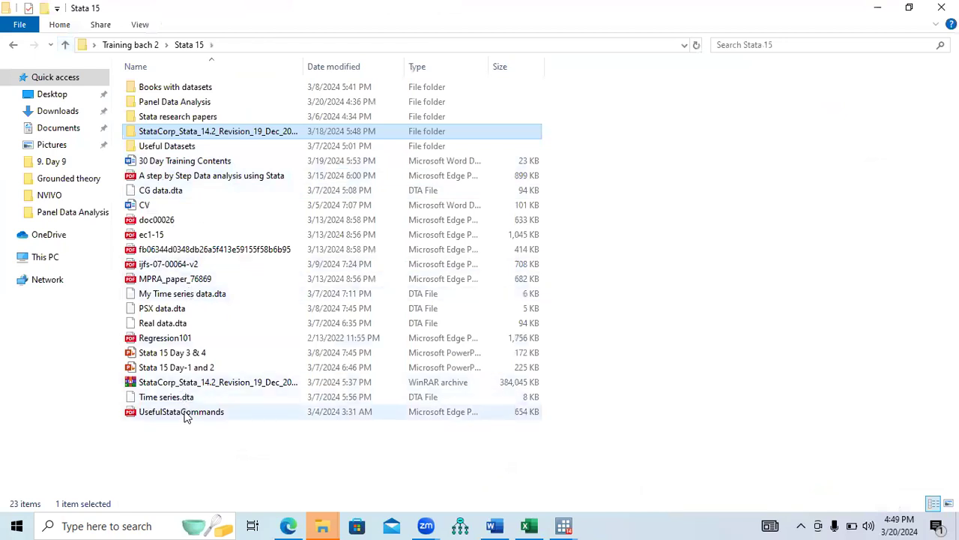
double_click(175, 102)
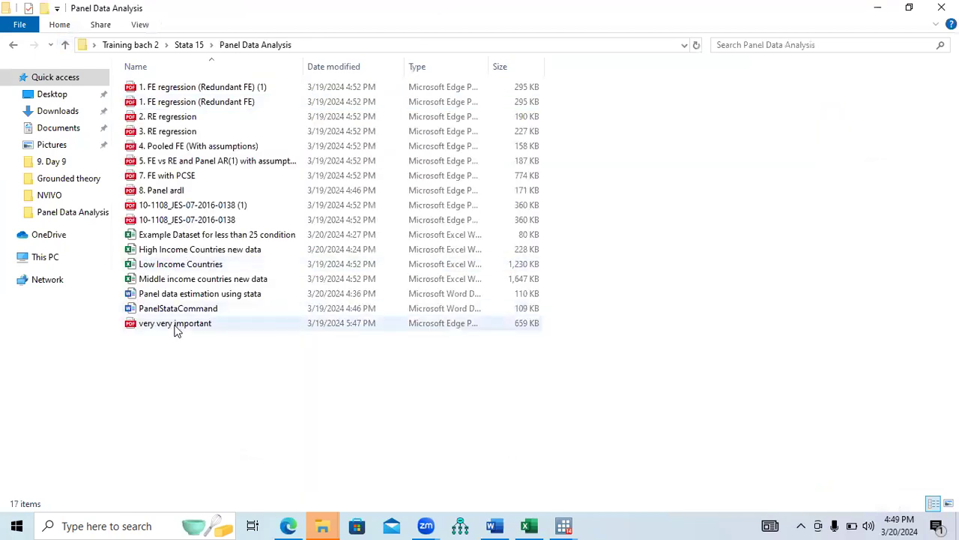
double_click(175, 327)
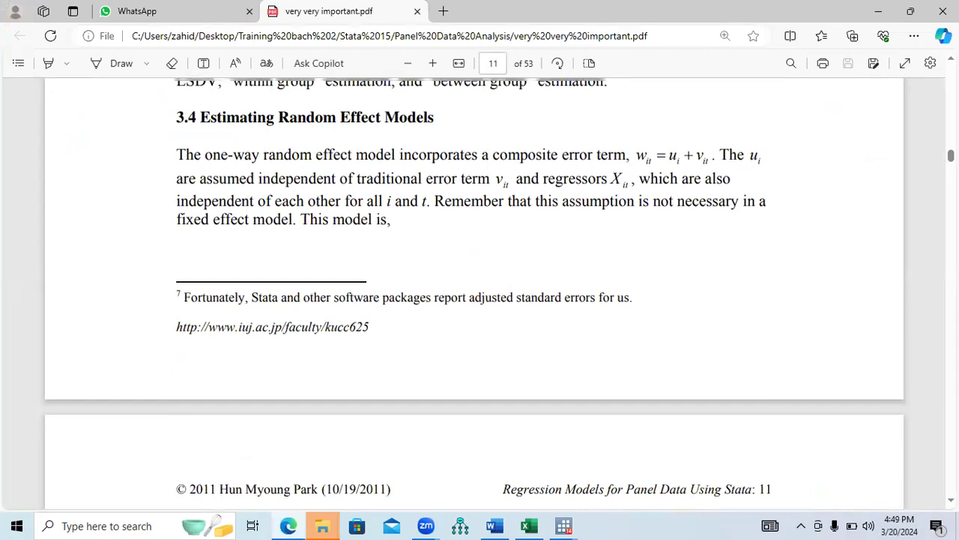
Find Table 3.1 on fixed and random effect models and examine the fixed effect model's functional form and hypothesis test
scroll(479, 292, up, 5)
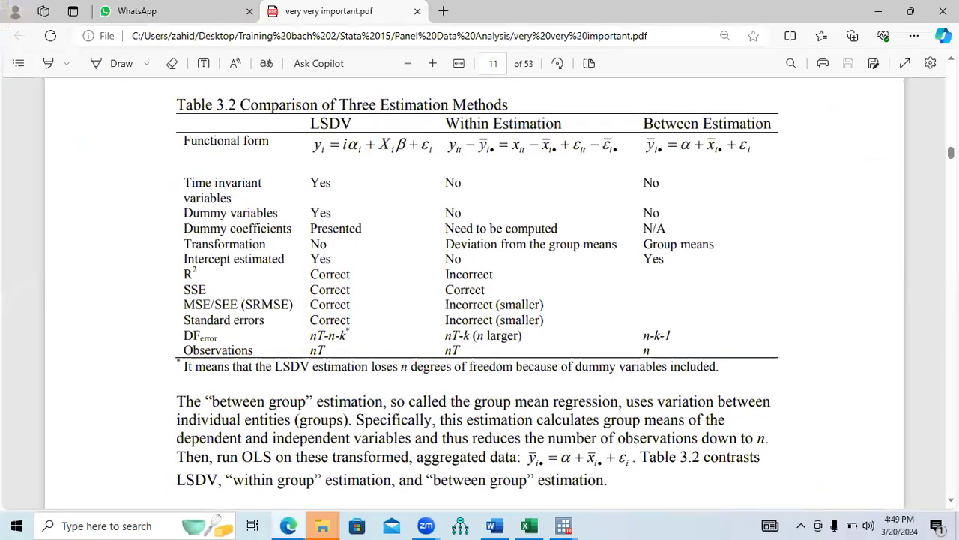
scroll(479, 293, up, 9)
scroll(479, 292, up, 5)
scroll(480, 292, up, 16)
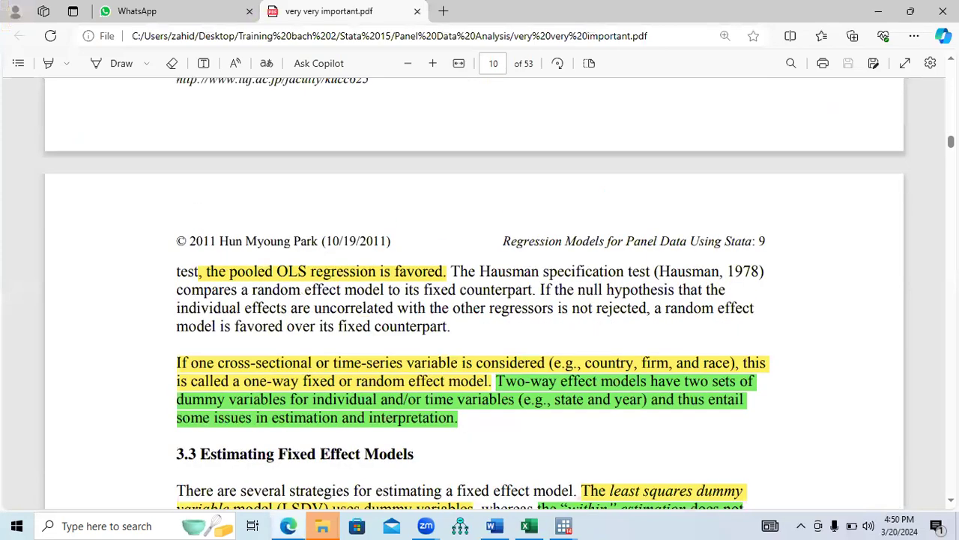
scroll(480, 292, up, 1)
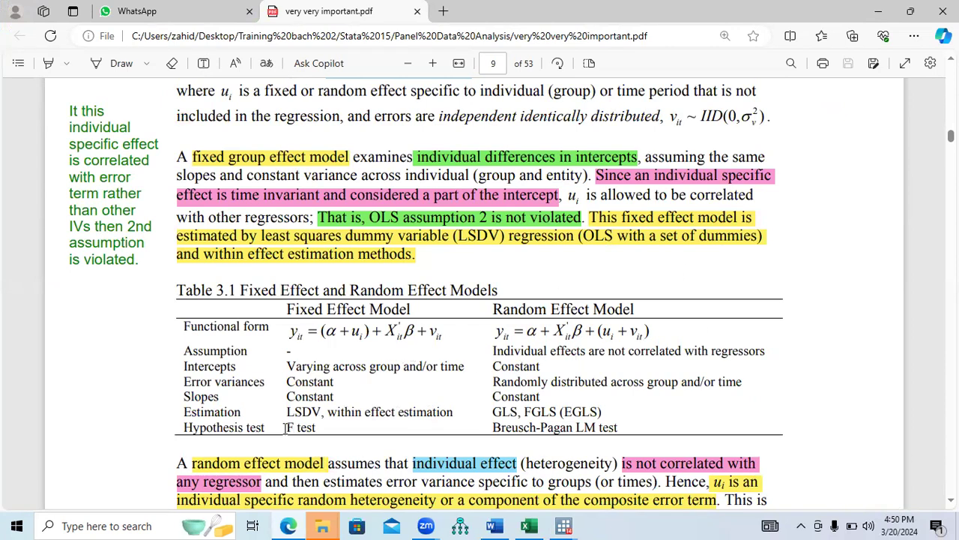
drag(187, 427, 315, 433)
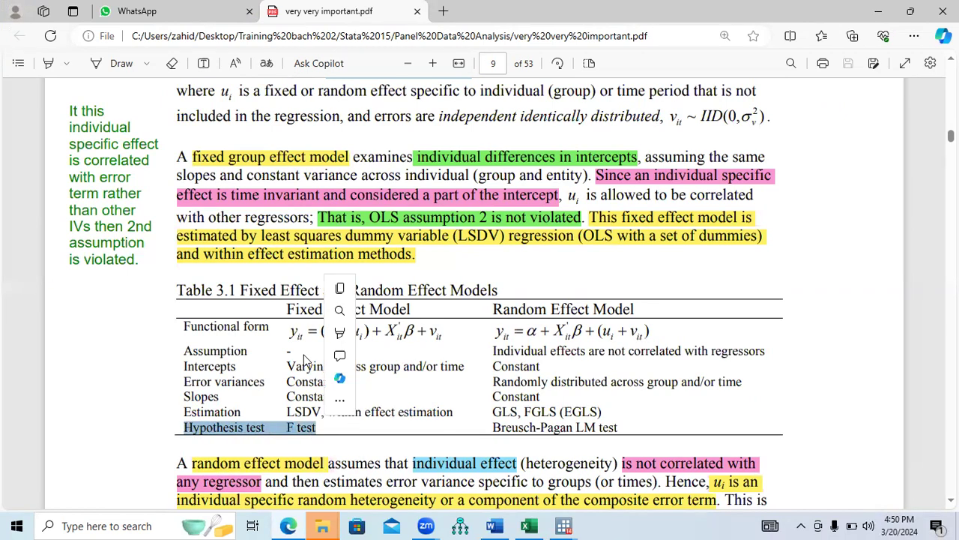
double_click(300, 308)
drag(336, 307, 411, 309)
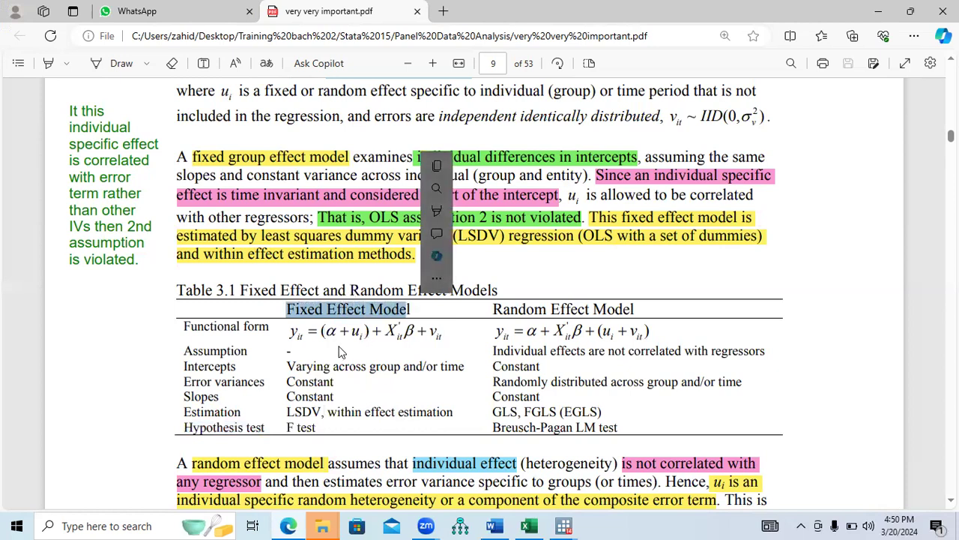
drag(350, 335, 355, 341)
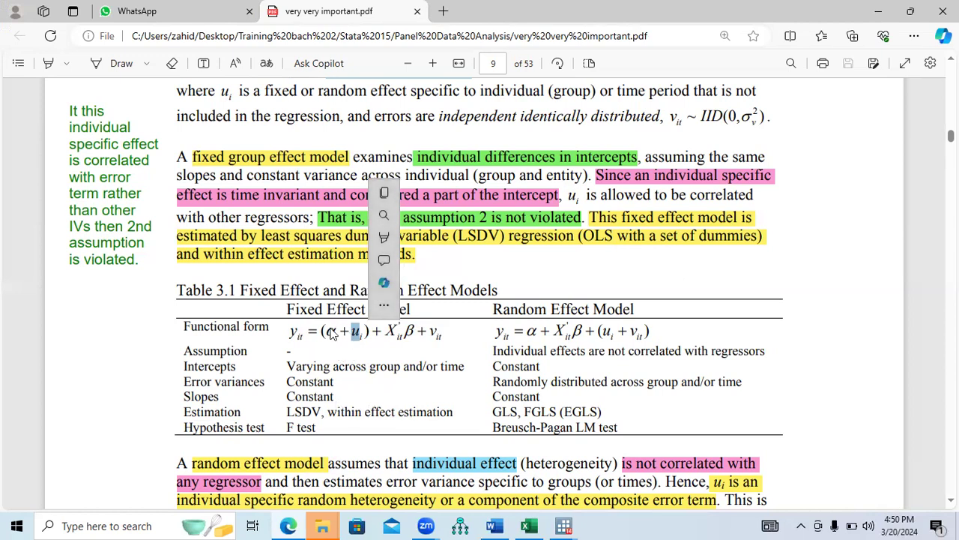
drag(185, 427, 315, 438)
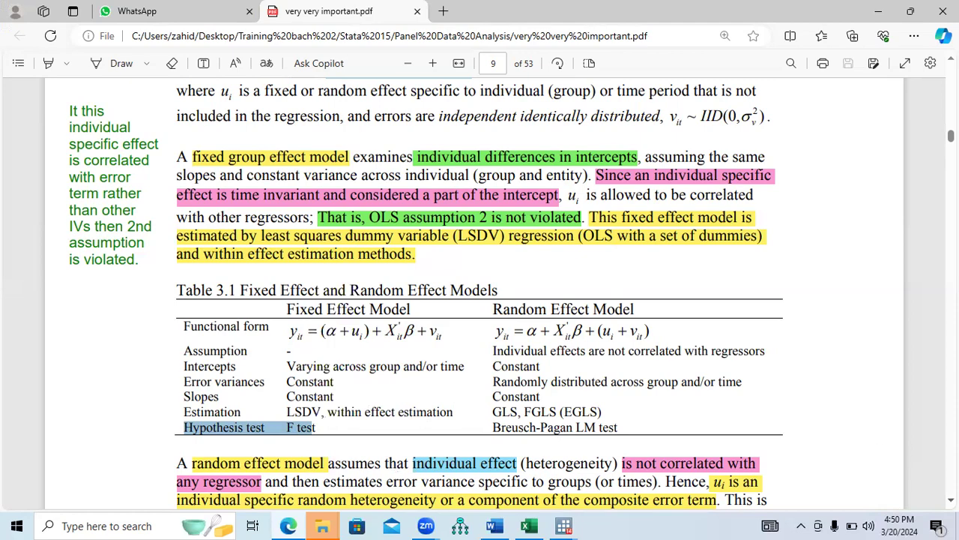
scroll(475, 292, down, 8)
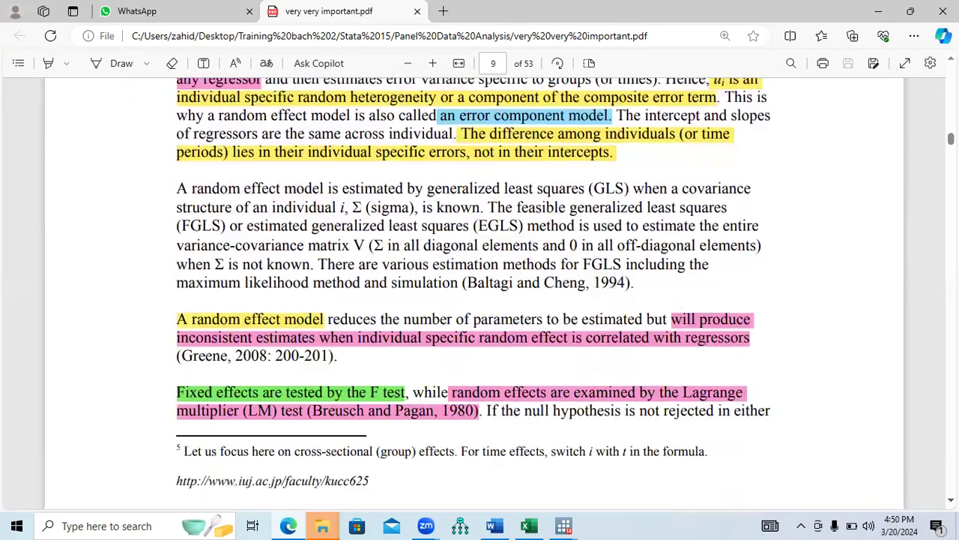
Switch from the PDF to Stata and examine the F test line for all u_i=0 and its Prob > F
scroll(475, 292, down, 1)
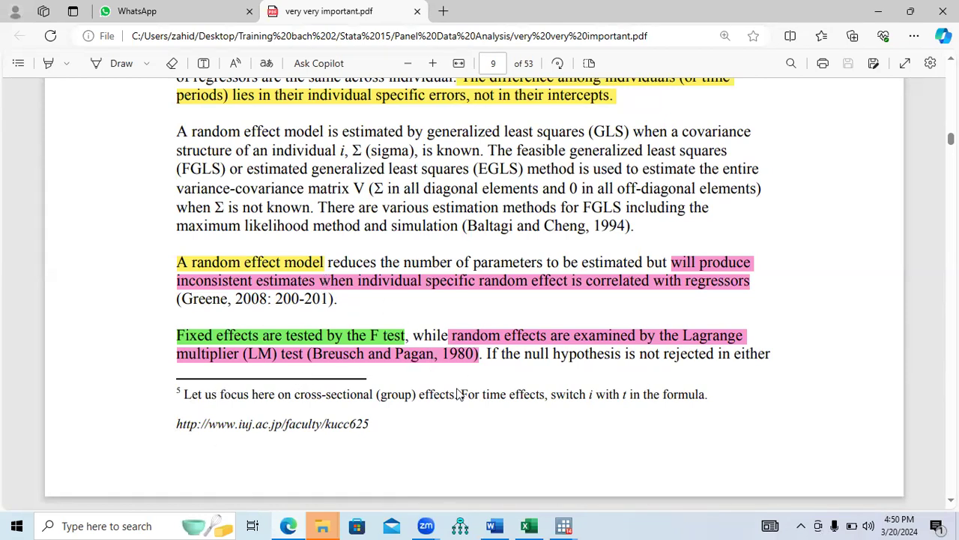
click(563, 525)
click(488, 461)
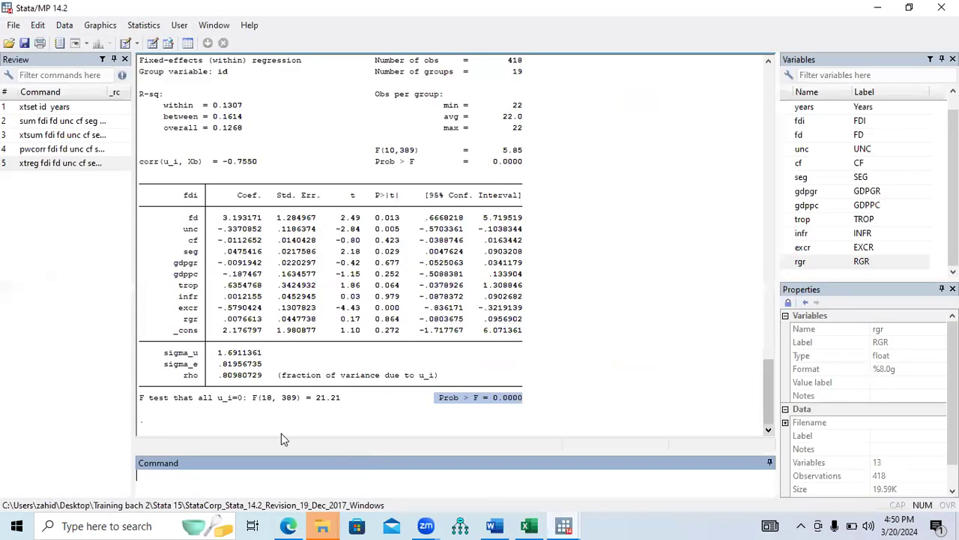
drag(150, 399, 242, 403)
drag(439, 402, 522, 405)
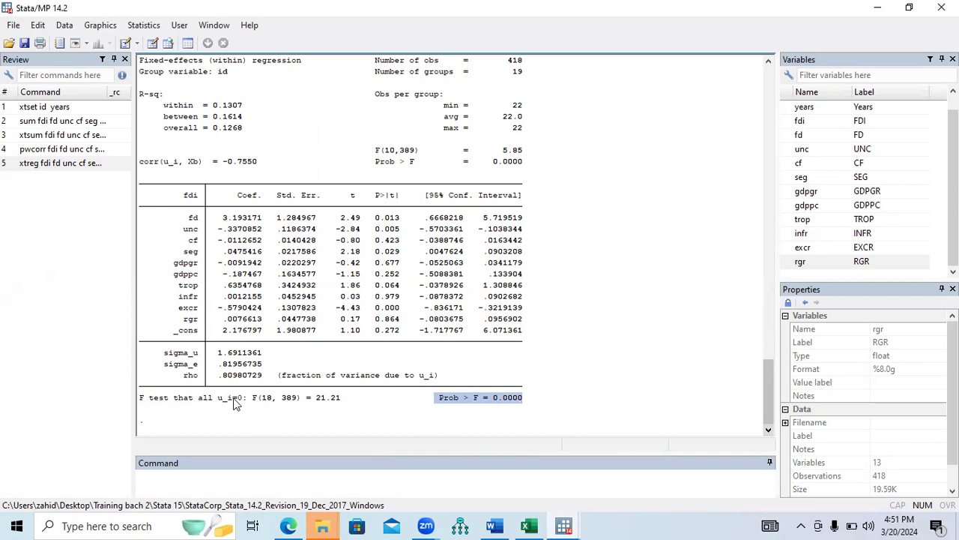
drag(234, 402, 241, 403)
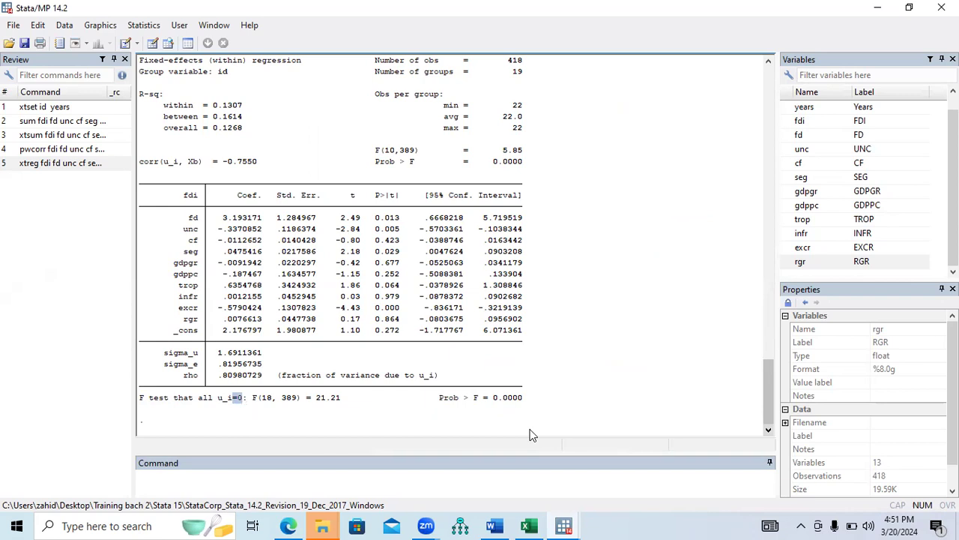
drag(439, 402, 524, 406)
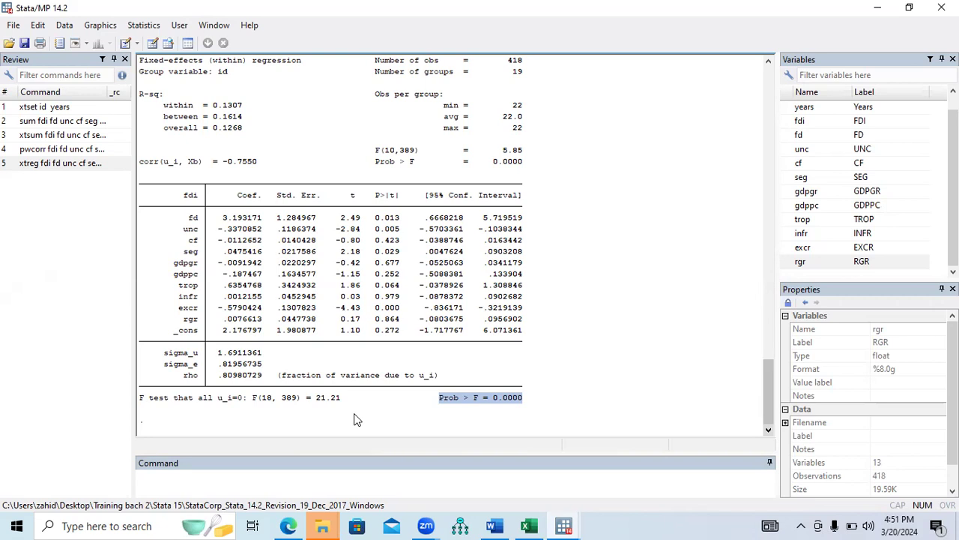
drag(139, 397, 525, 403)
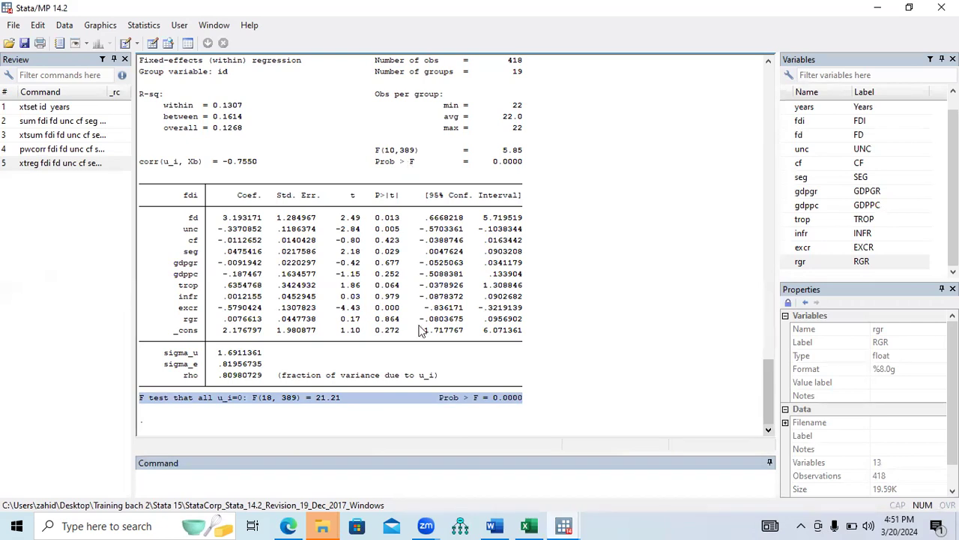
Check the estimate-store syntax in the Word notes, then store the fixed-effects results in Stata with "estimate store fix"
click(494, 526)
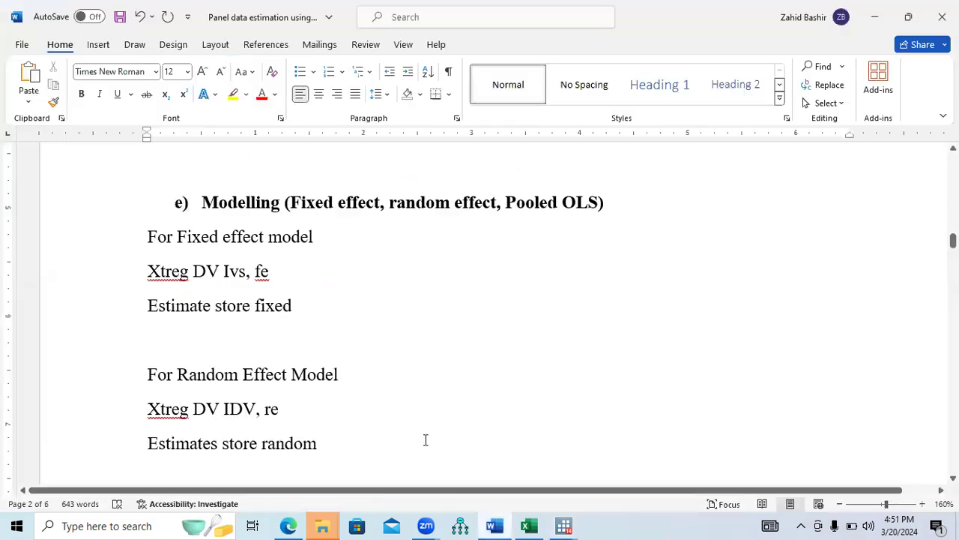
drag(168, 308, 314, 324)
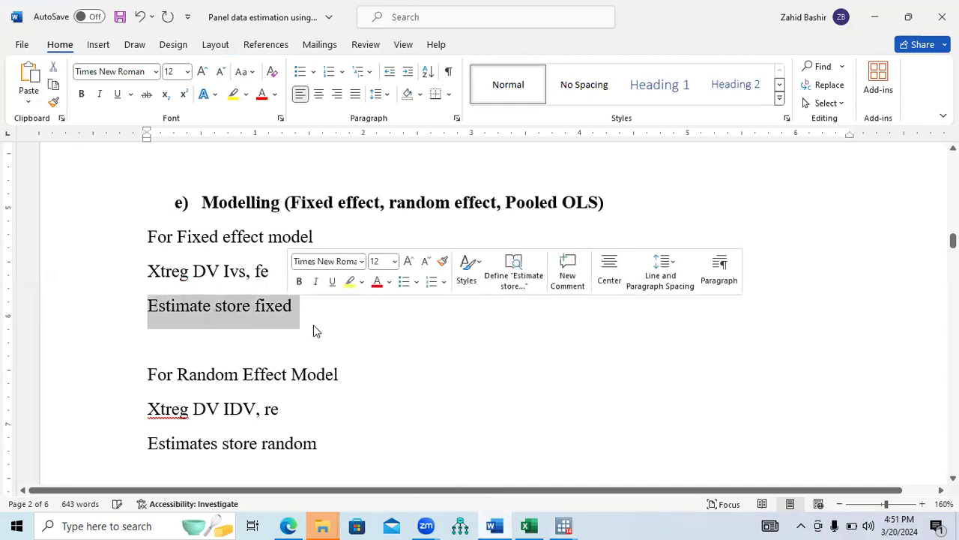
click(563, 525)
click(495, 483)
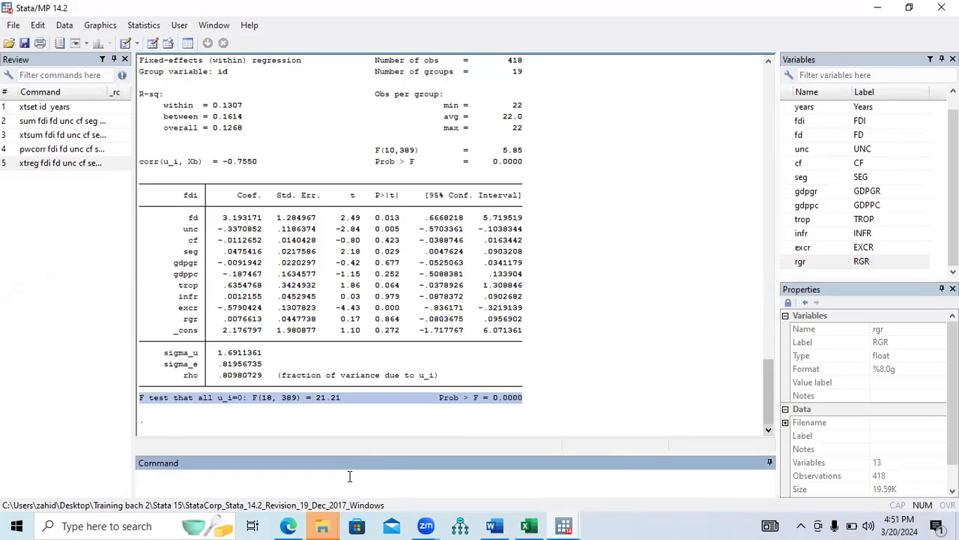
text(estimate store fix)
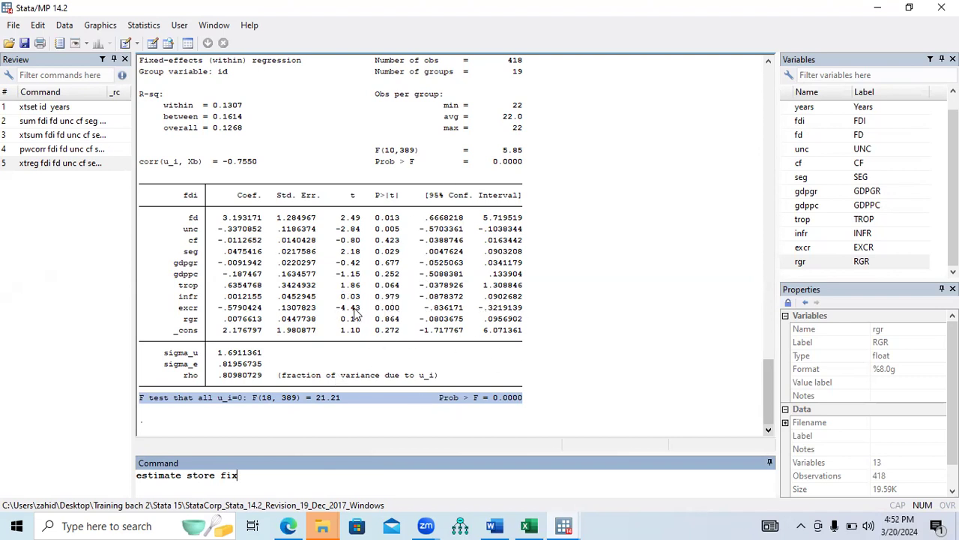
key(Return)
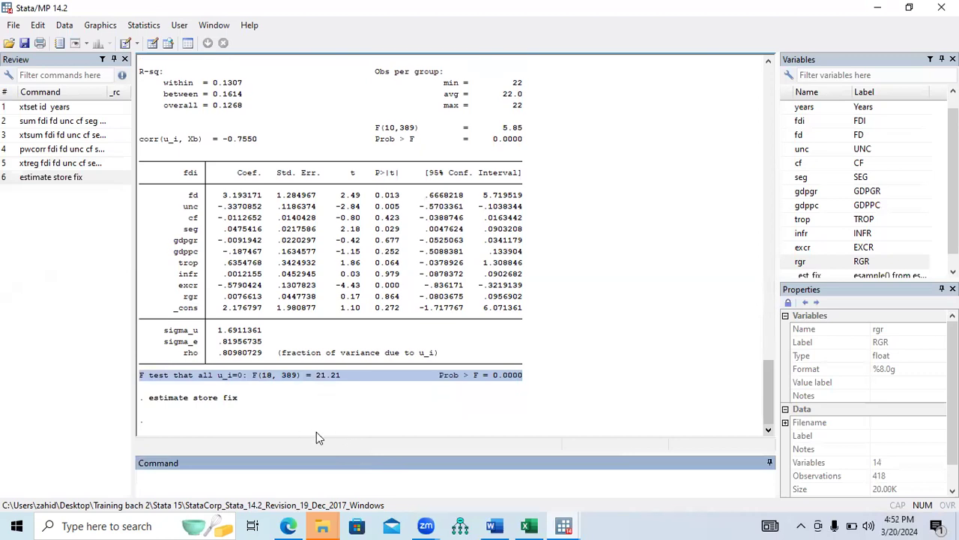
Examine the new _est_fix variable in the variable list and its column in the Data Editor, then return to the main Stata window
drag(953, 240, 953, 269)
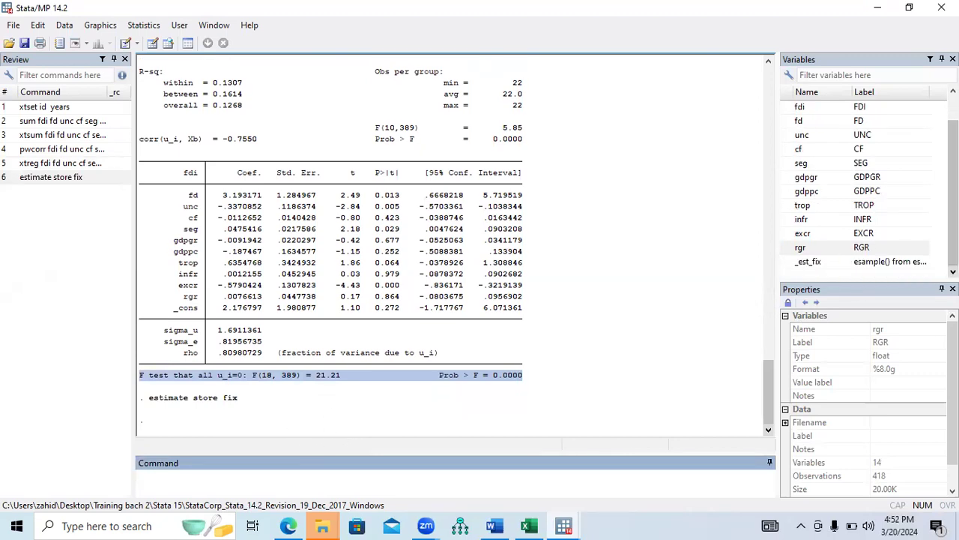
click(805, 264)
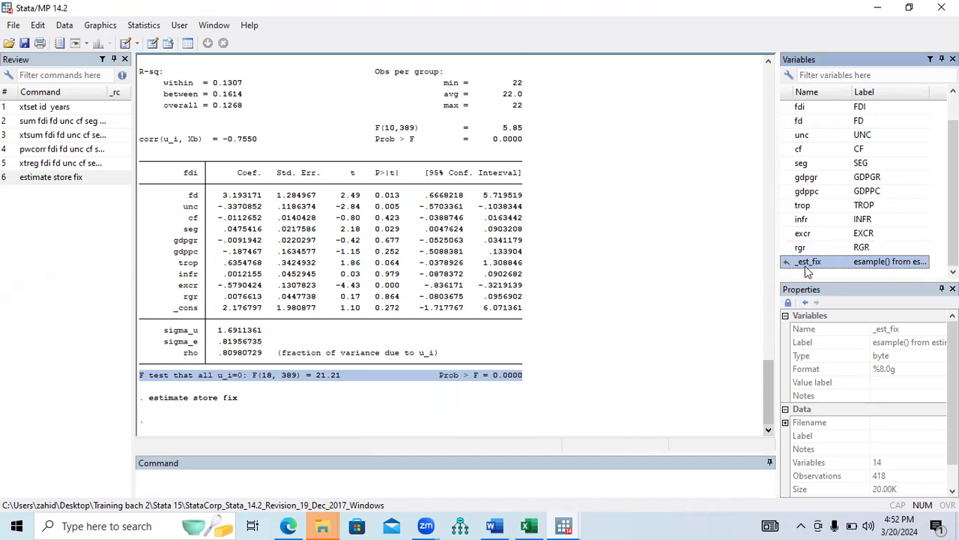
click(563, 525)
click(614, 488)
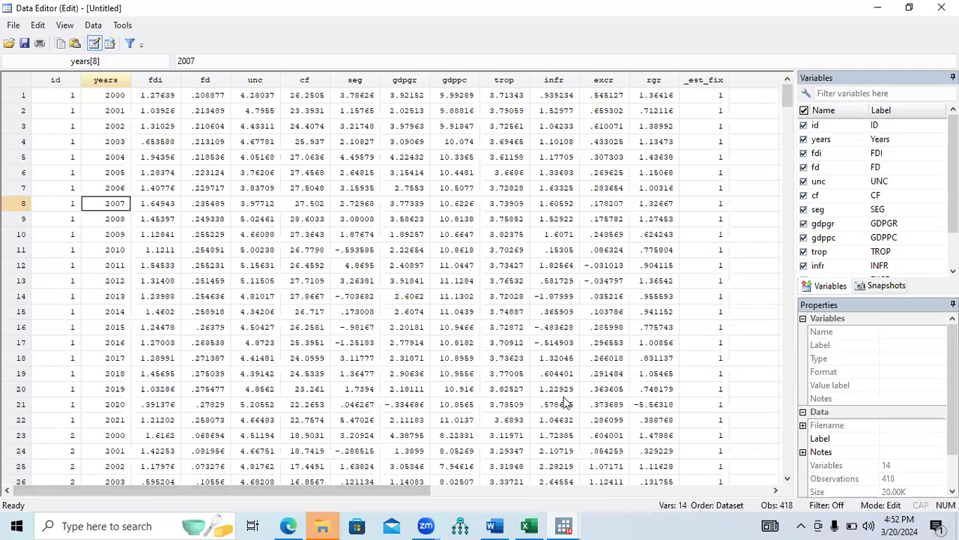
click(708, 82)
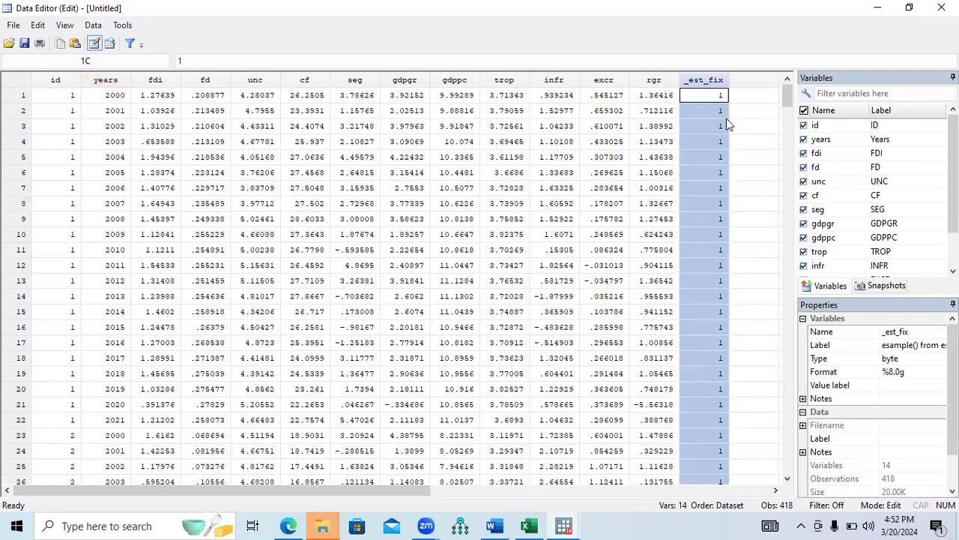
mouse_move(784, 105)
mouse_down()
mouse_move(783, 400)
mouse_move(772, 291)
mouse_move(785, 86)
mouse_up()
click(563, 525)
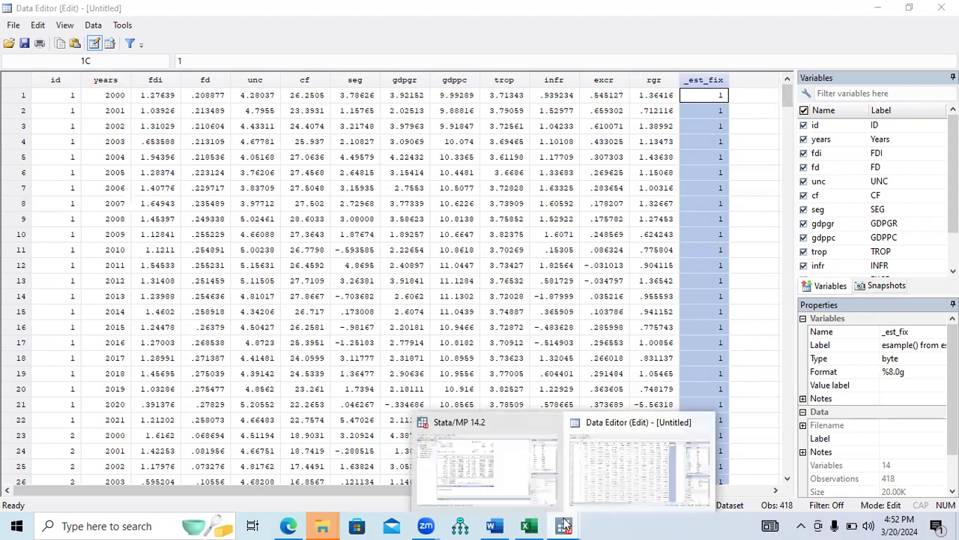
click(511, 469)
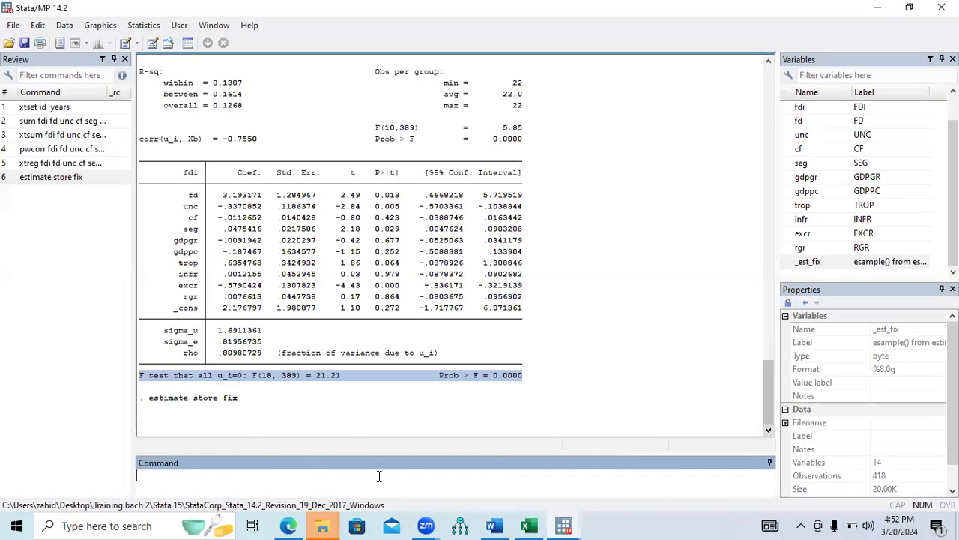
Switch to the Word notes and replace IDV with IVs in the random effect model's Xtreg command
click(494, 525)
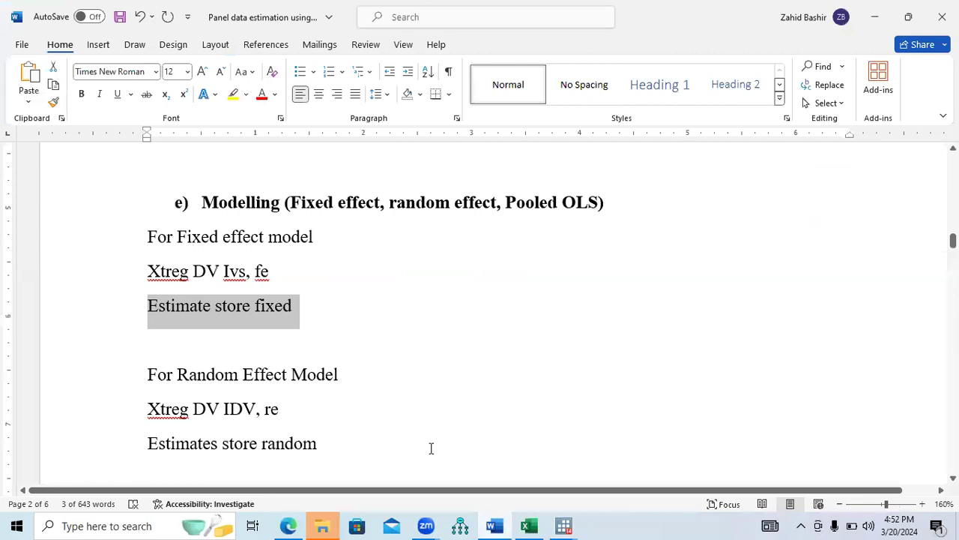
click(174, 366)
drag(142, 374, 238, 378)
drag(150, 410, 255, 412)
key(BackSpace)
text(IVs)
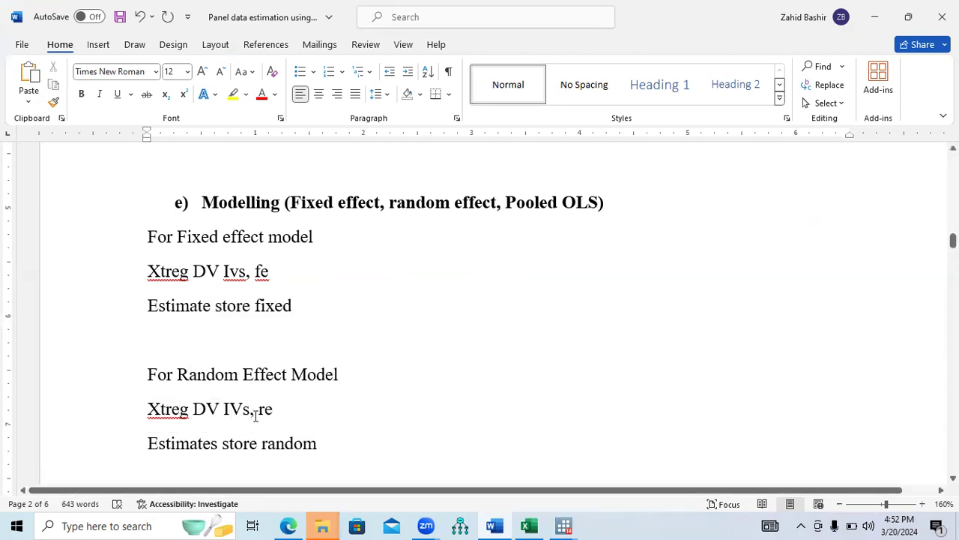
double_click(264, 414)
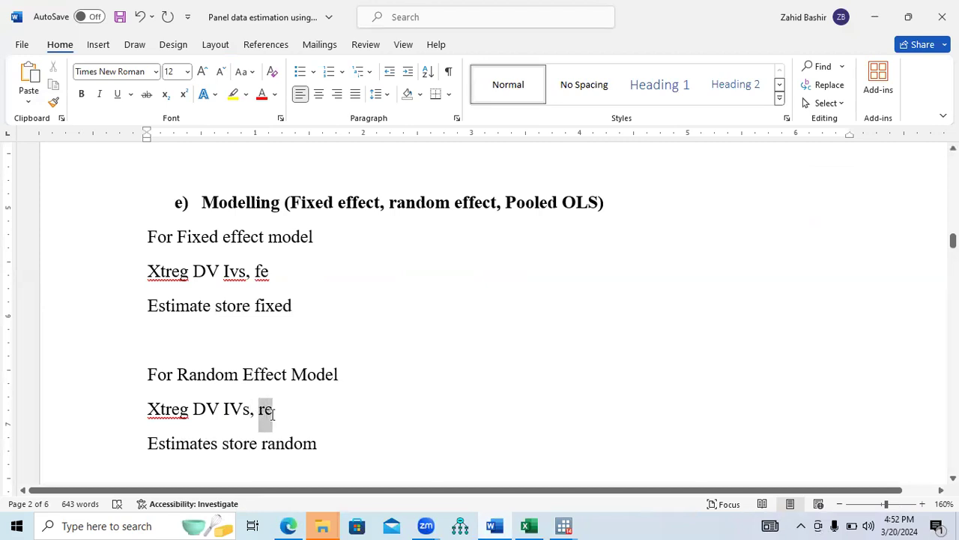
Switch to Stata and run the earlier regression with random effects: "xtreg fdi fd unc cf seg gdpgr gdppc trop infr excr rgr, re"
click(564, 525)
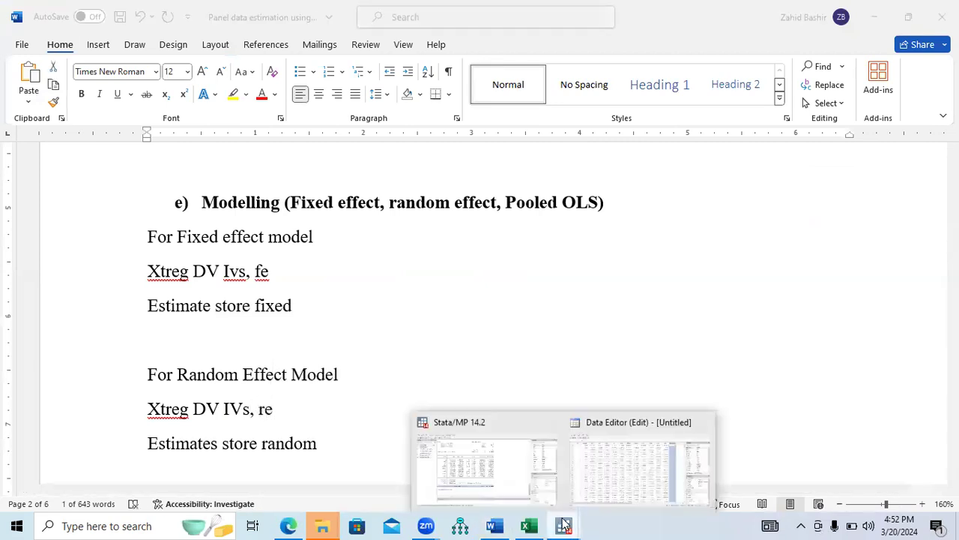
click(525, 470)
drag(766, 404, 760, 369)
drag(429, 196, 147, 200)
key(ctrl+c)
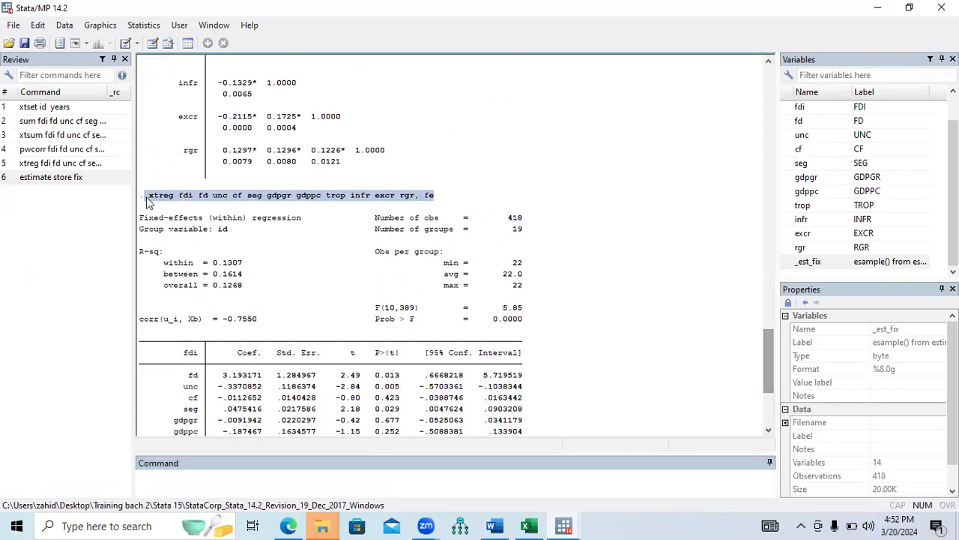
click(206, 474)
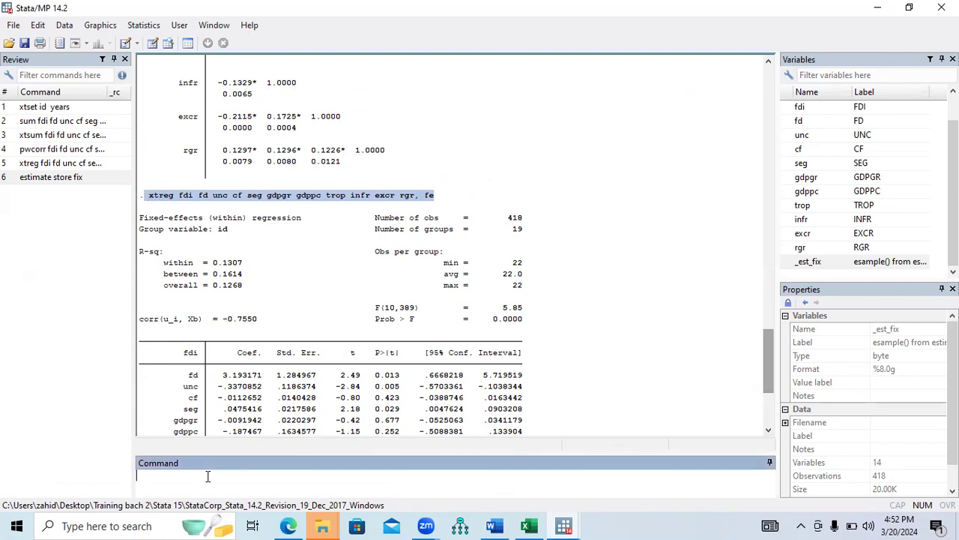
key(ctrl+v)
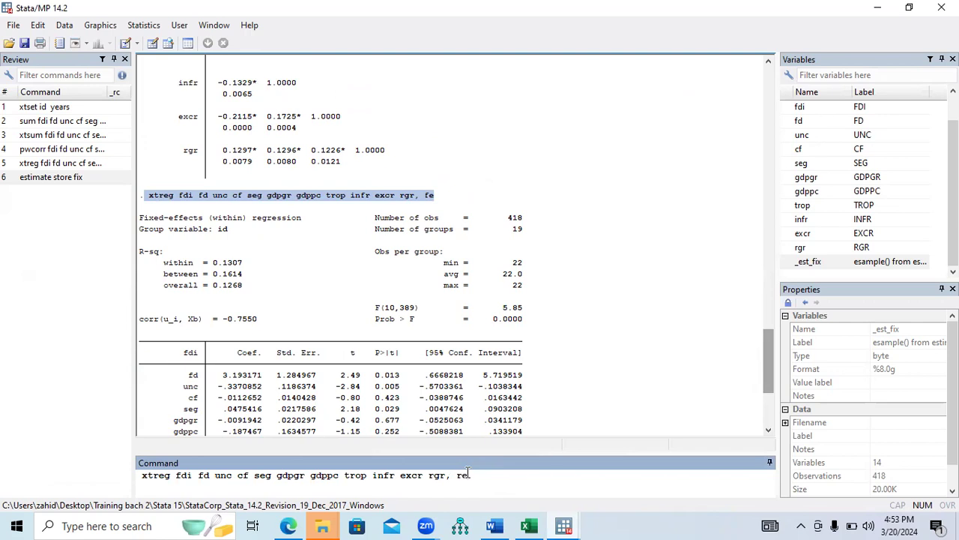
key(Return)
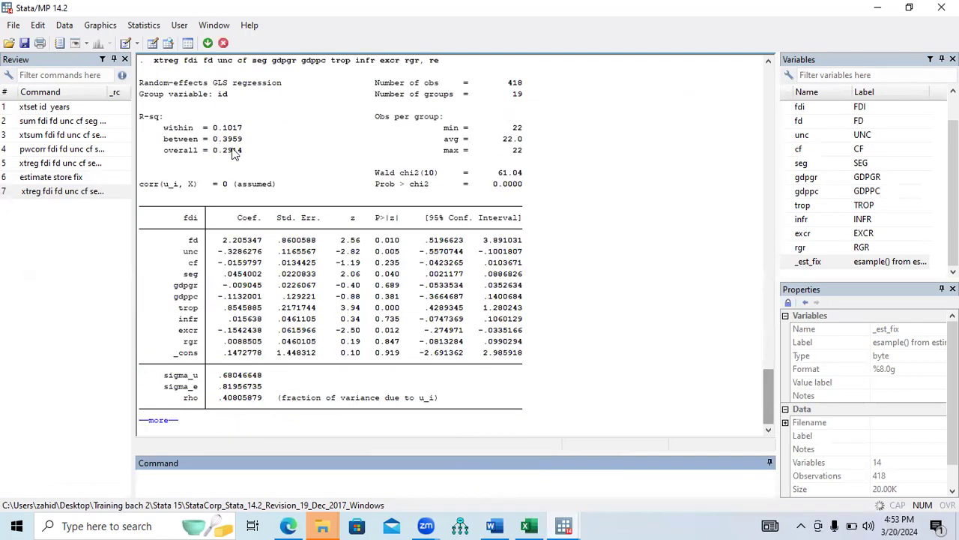
Examine the within, between and overall R-sq values of the random-effects regression
drag(164, 128, 243, 129)
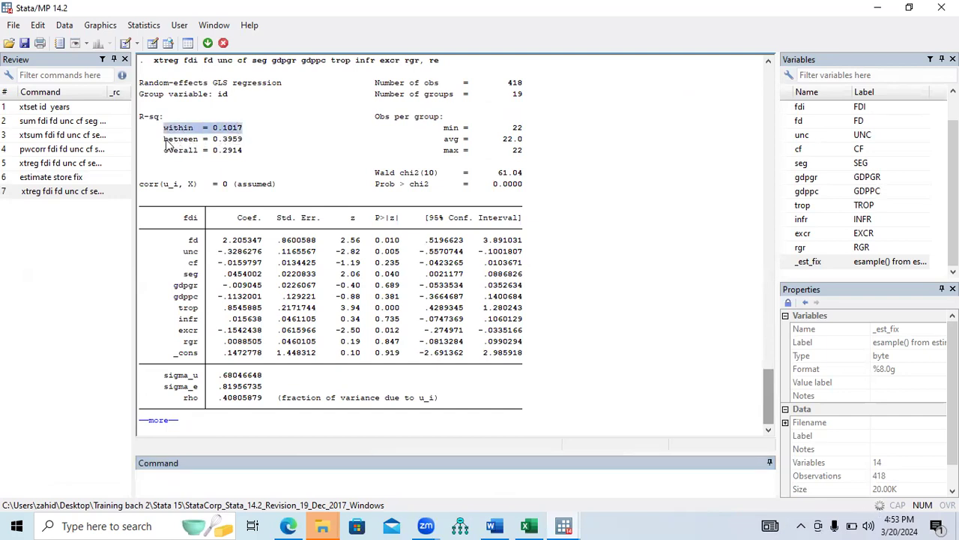
drag(165, 141, 243, 141)
drag(164, 152, 245, 155)
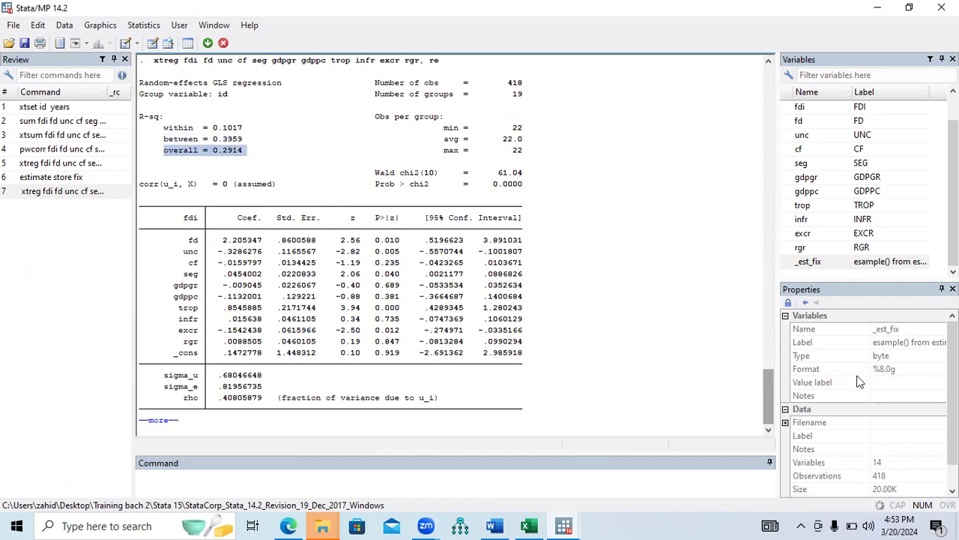
Compare the within, between and overall R-sq values between the fixed-effects and random-effects outputs
drag(768, 408, 765, 339)
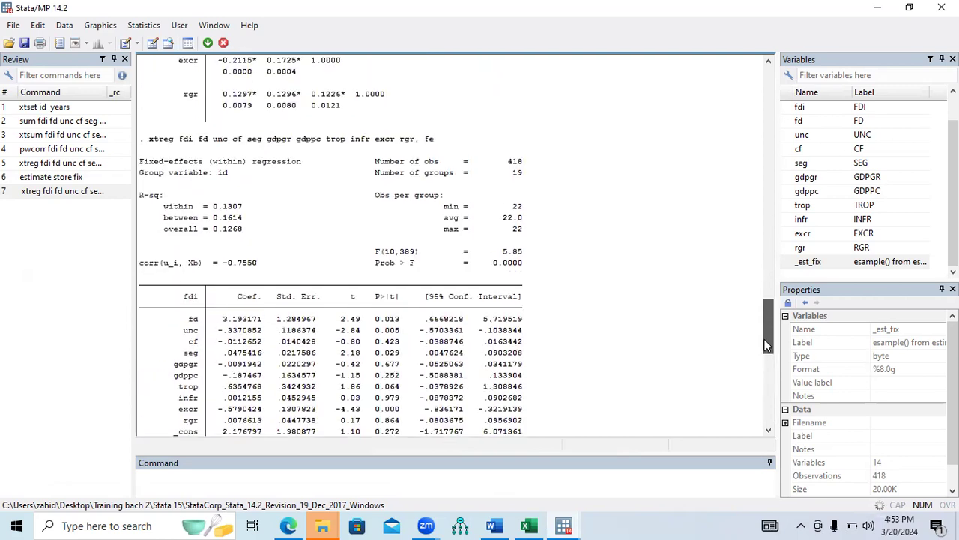
drag(165, 207, 247, 211)
drag(764, 323, 766, 377)
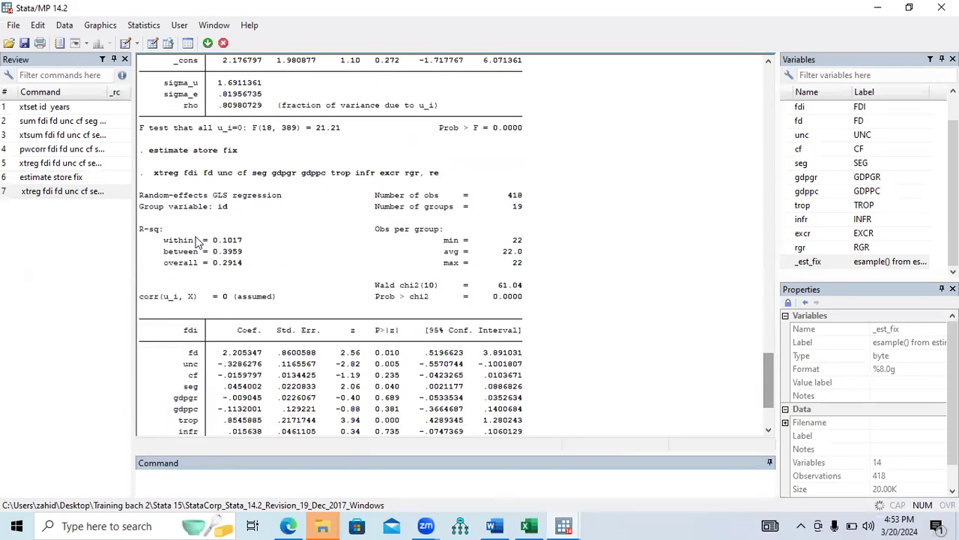
drag(163, 240, 245, 240)
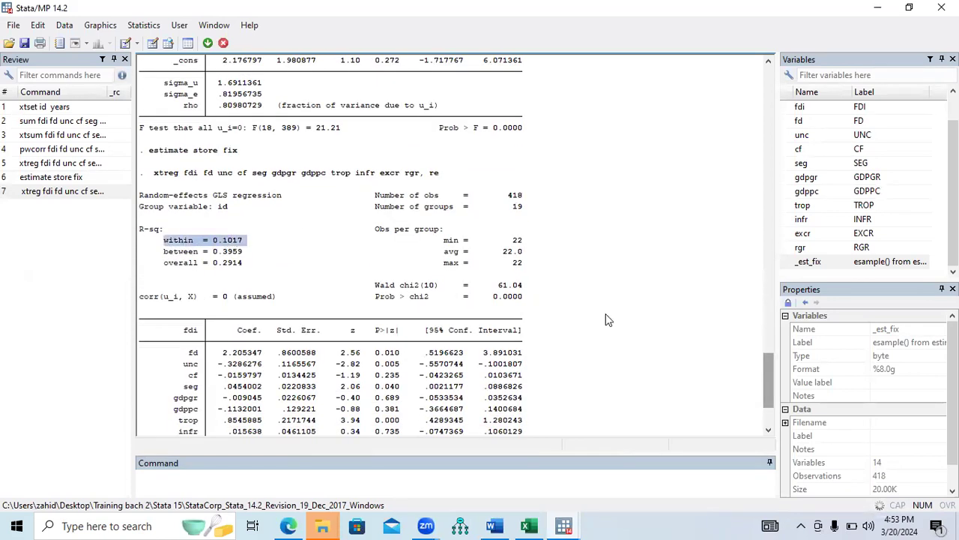
drag(770, 389, 769, 338)
drag(163, 185, 242, 192)
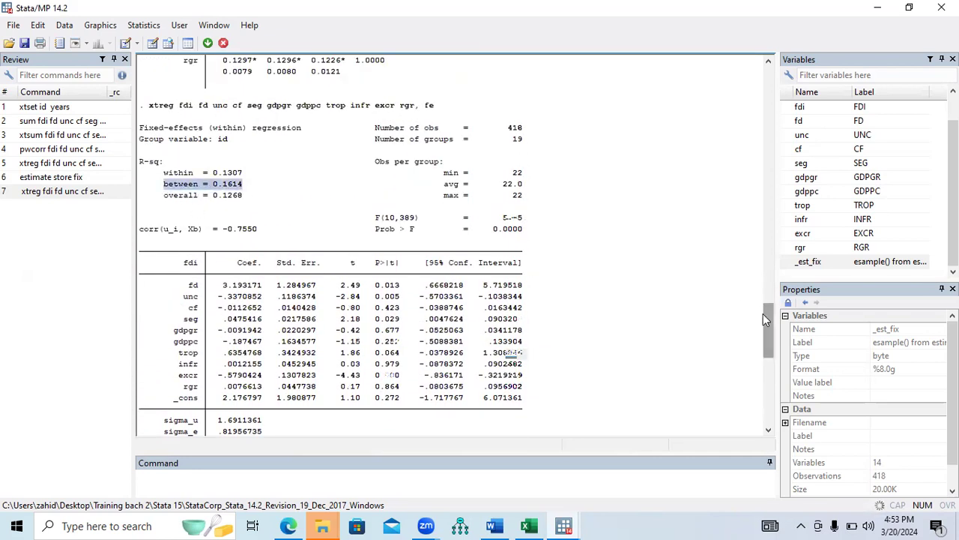
drag(764, 317, 766, 371)
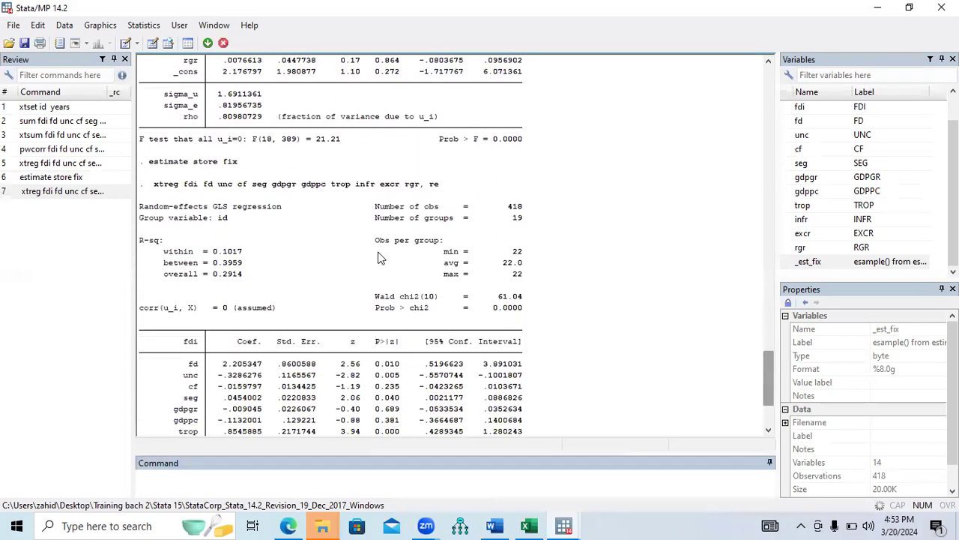
drag(163, 270, 238, 272)
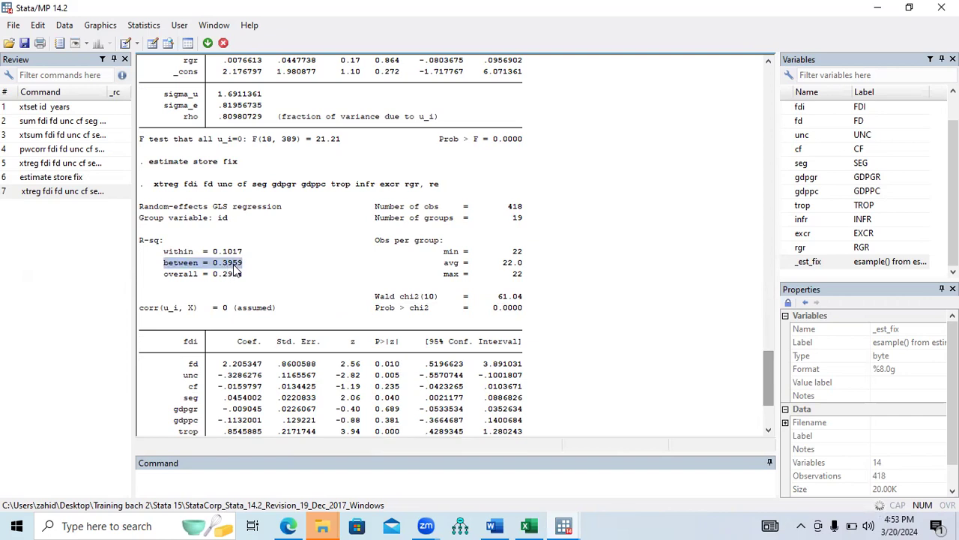
drag(165, 276, 243, 279)
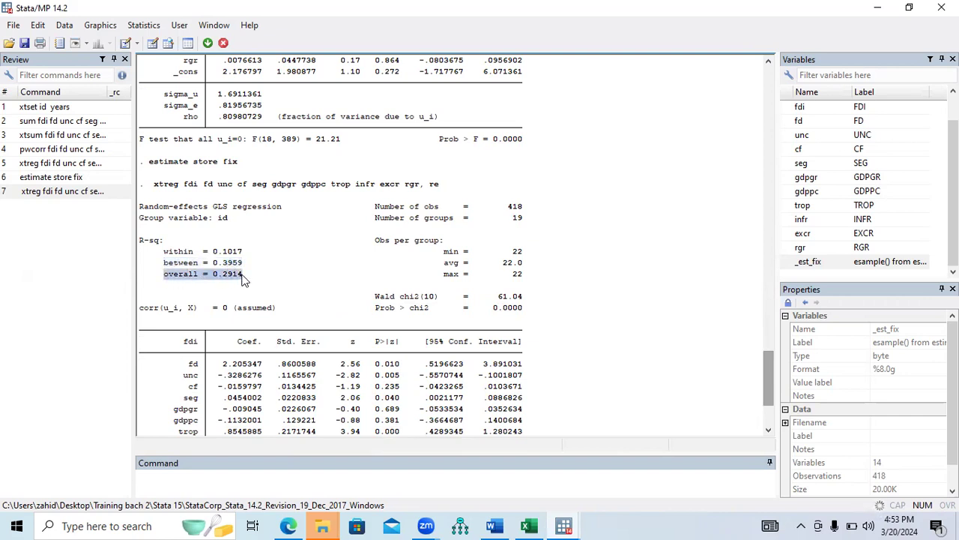
drag(768, 378, 770, 327)
drag(164, 197, 245, 199)
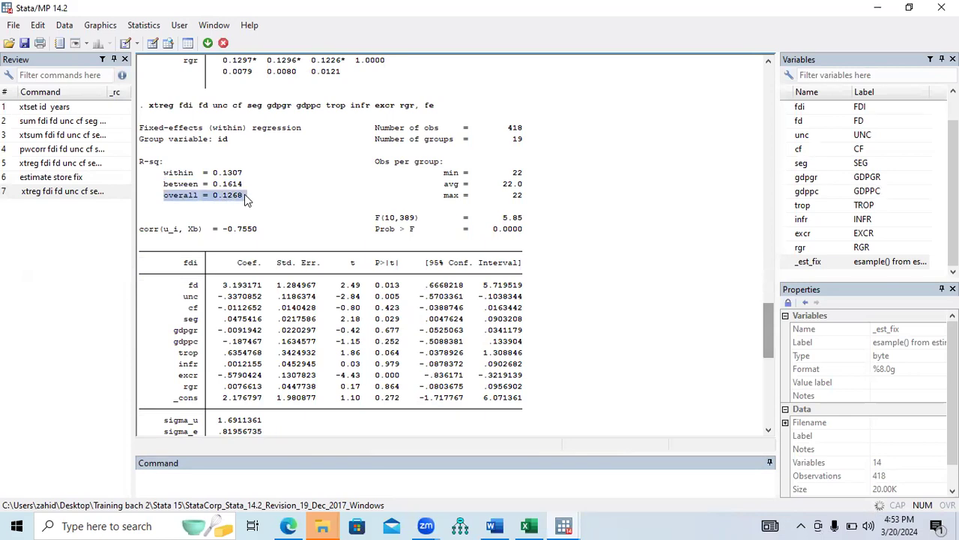
Examine the overall R-sq and Prob > chi2 values of the random-effects regression
drag(769, 336, 768, 391)
drag(168, 256, 242, 258)
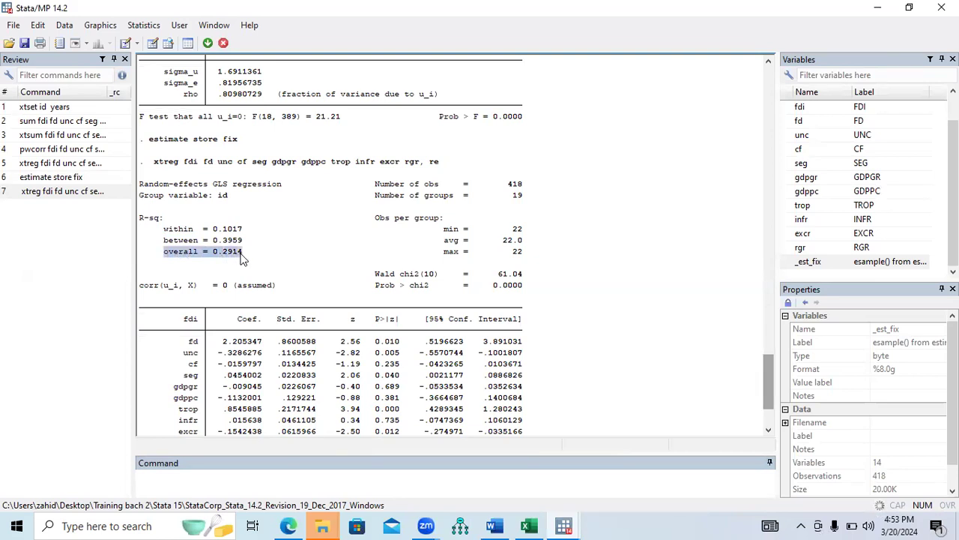
drag(377, 288, 531, 299)
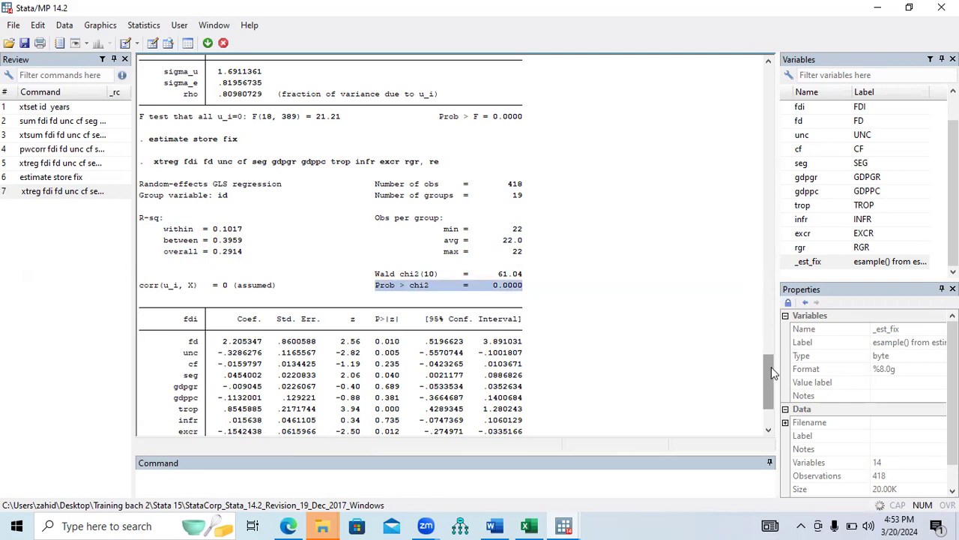
Examine the z statistics and the fd, unc, cf and seg coefficients and p-values in the random-effects table
drag(771, 367, 769, 390)
drag(347, 244, 358, 349)
drag(347, 222, 350, 221)
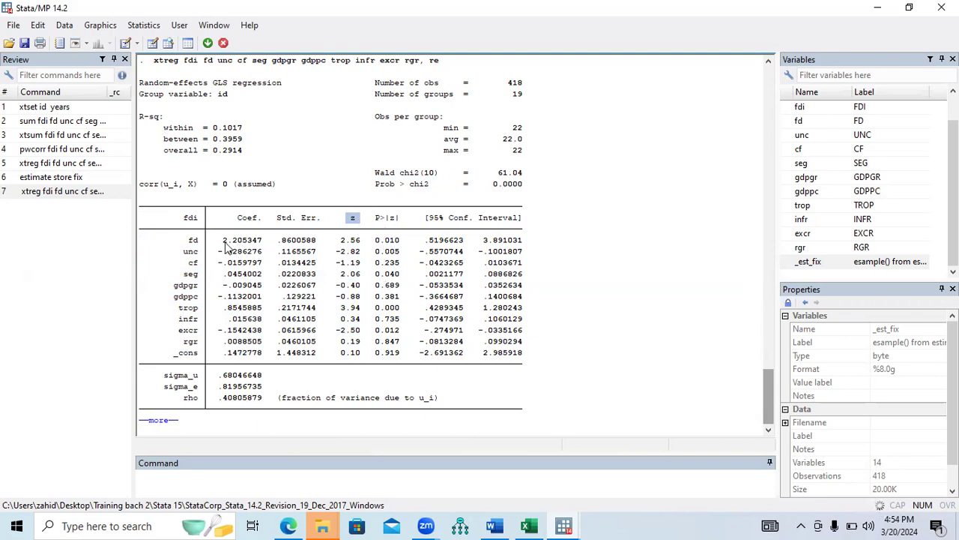
drag(188, 241, 403, 244)
drag(185, 255, 393, 257)
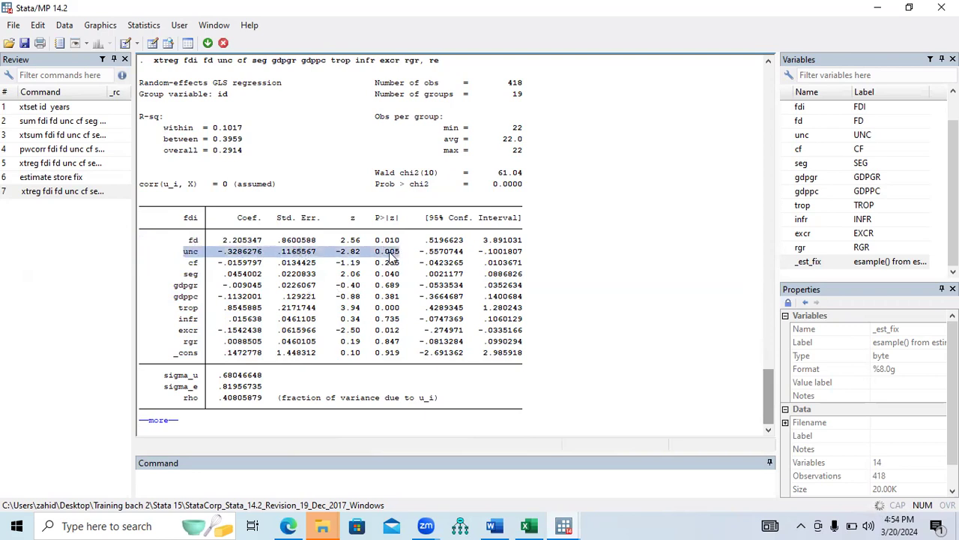
drag(199, 268, 402, 270)
drag(187, 274, 399, 280)
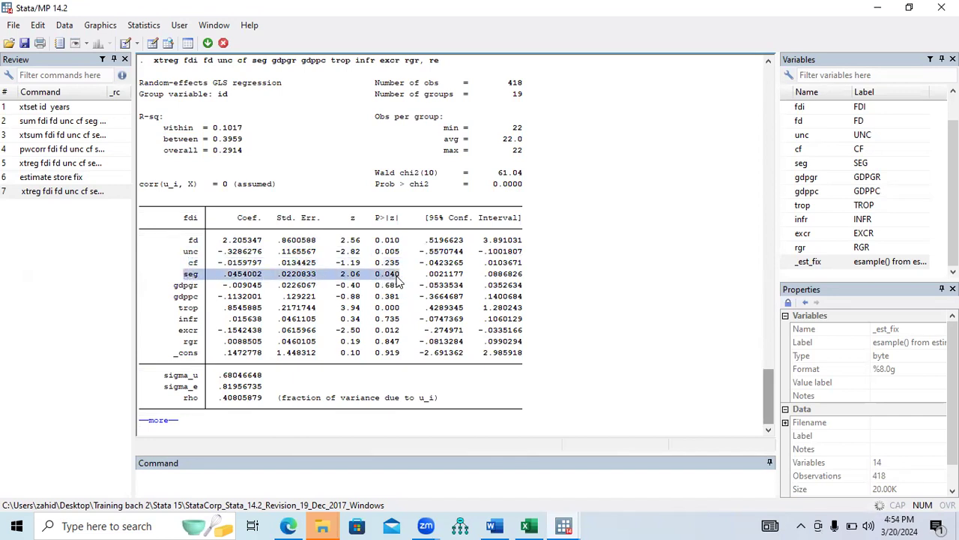
Examine the gdpgr, gdppc, trop, infr, excr and rgr rows of the random-effects table and display the rest of the output
drag(174, 285, 394, 287)
drag(197, 297, 401, 299)
drag(180, 309, 396, 311)
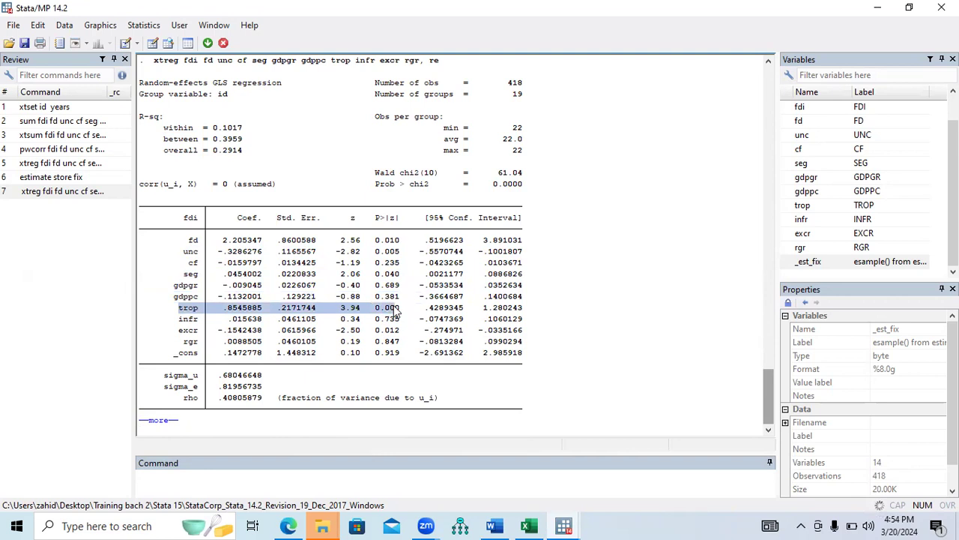
drag(180, 323, 399, 321)
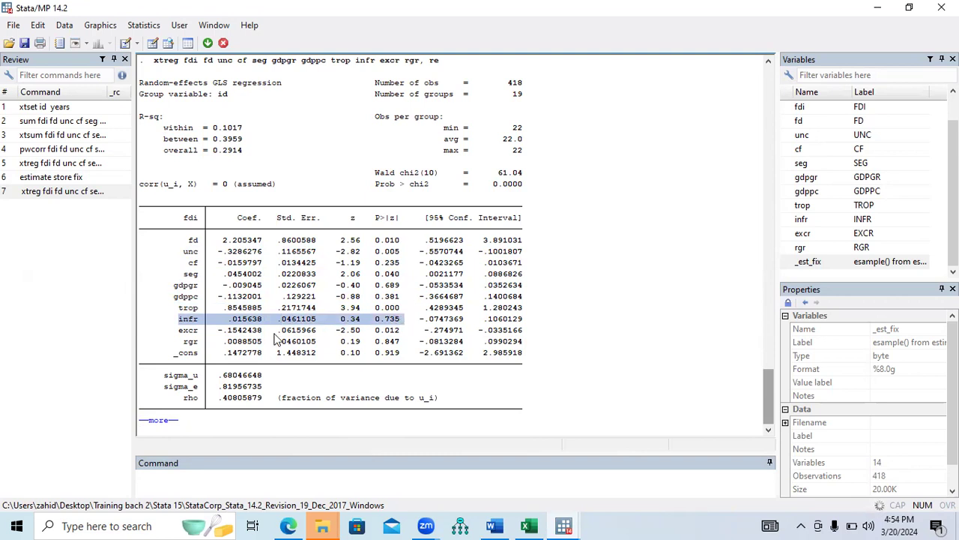
drag(180, 332, 392, 333)
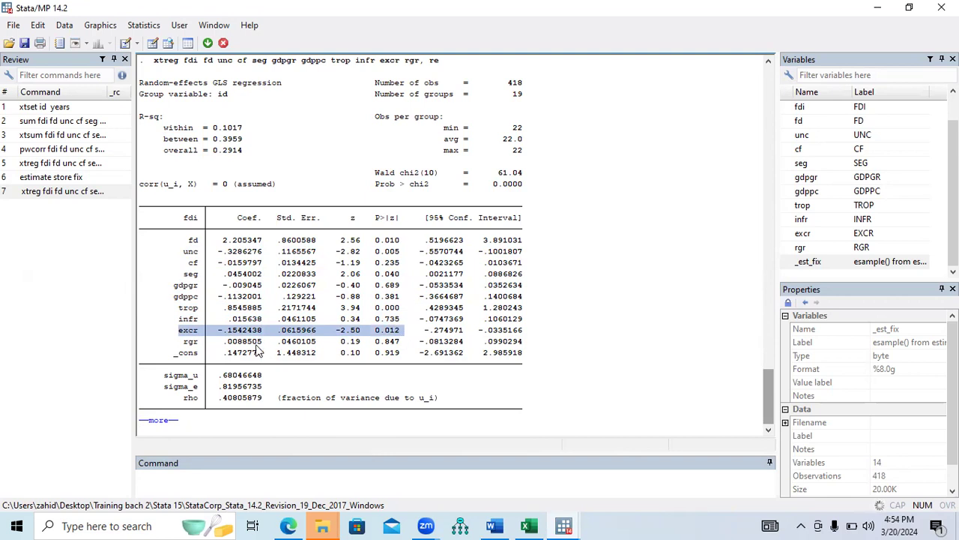
drag(184, 343, 397, 345)
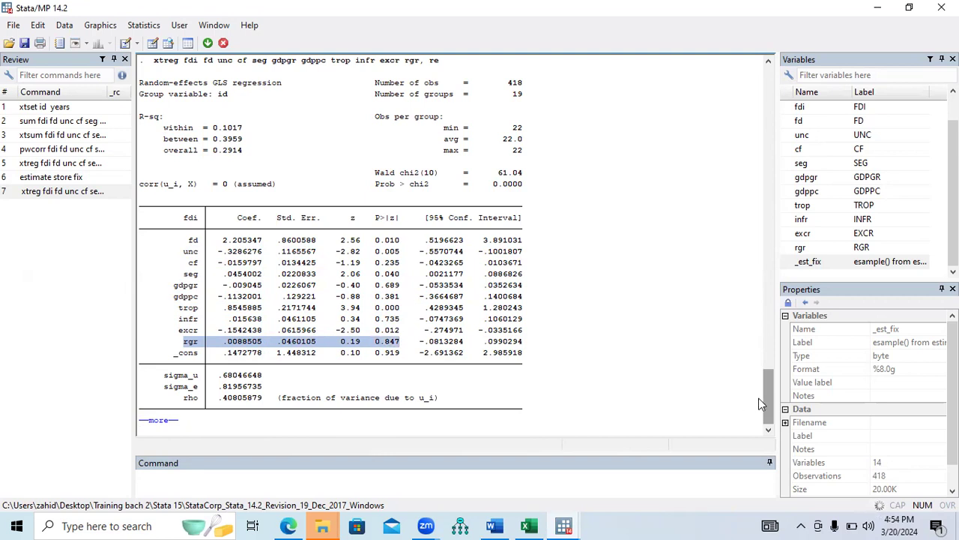
click(174, 421)
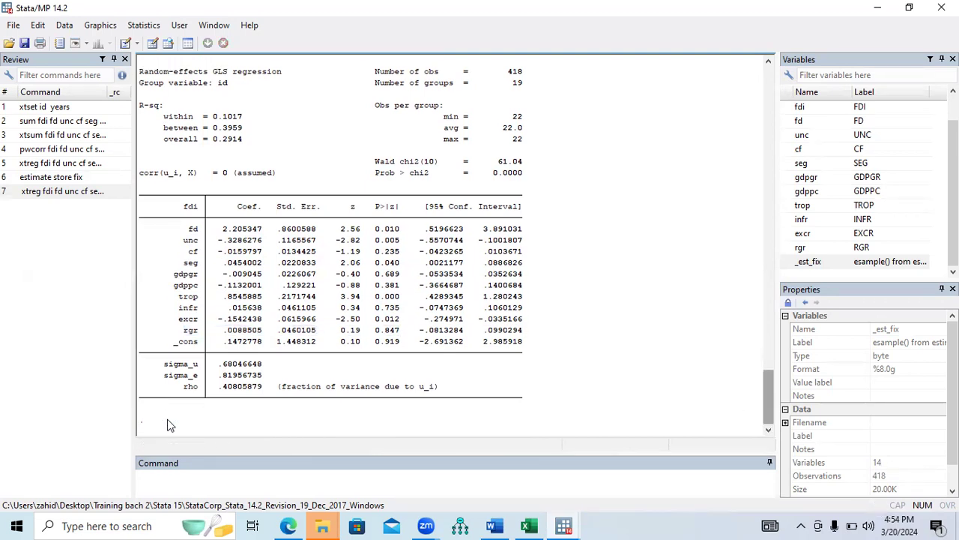
Check the Estimates store random command in the Word notes, and store the random-effects results in Stata with "estimate store random"
click(495, 525)
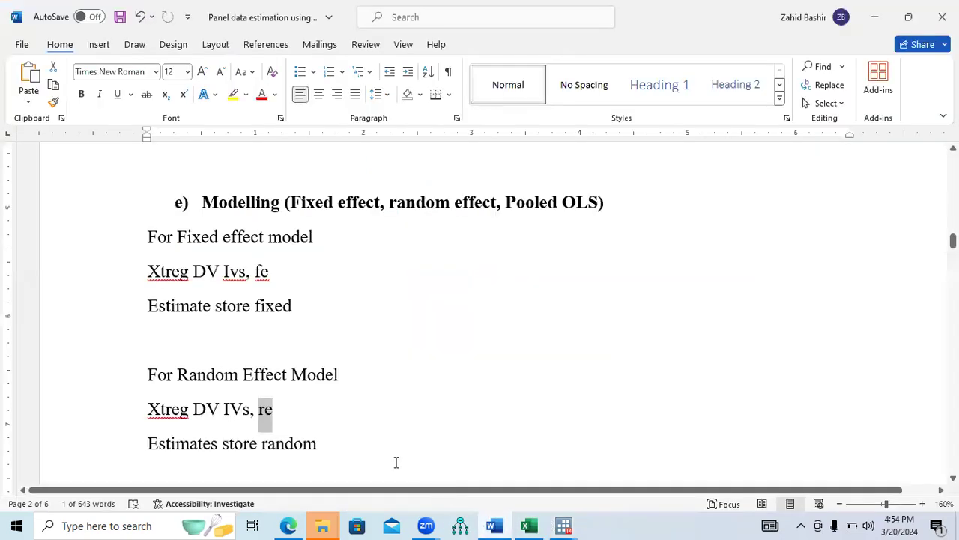
drag(148, 443, 290, 447)
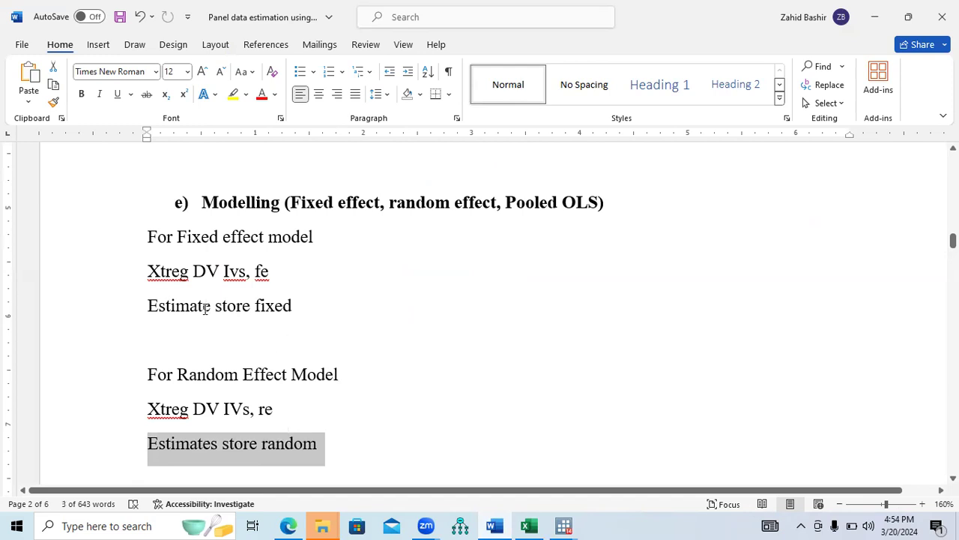
click(564, 525)
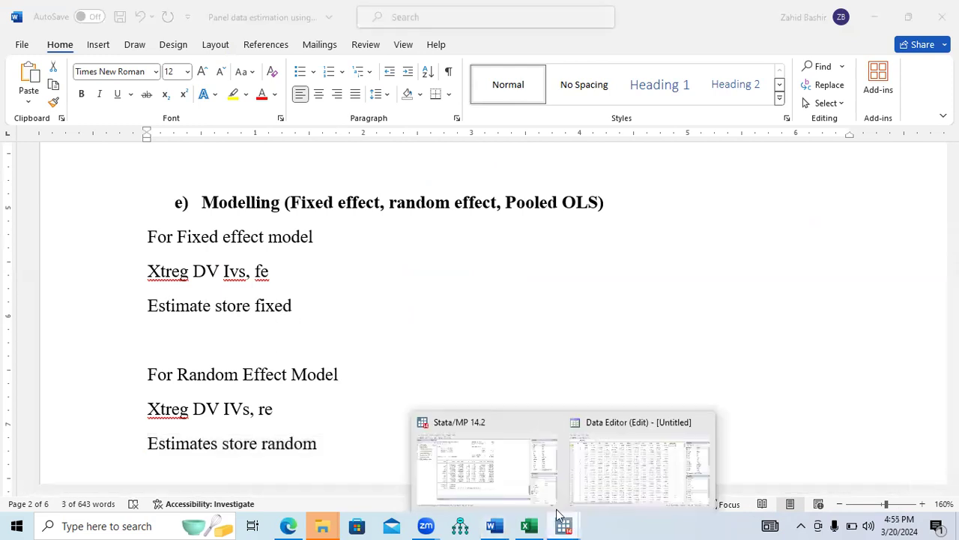
click(475, 478)
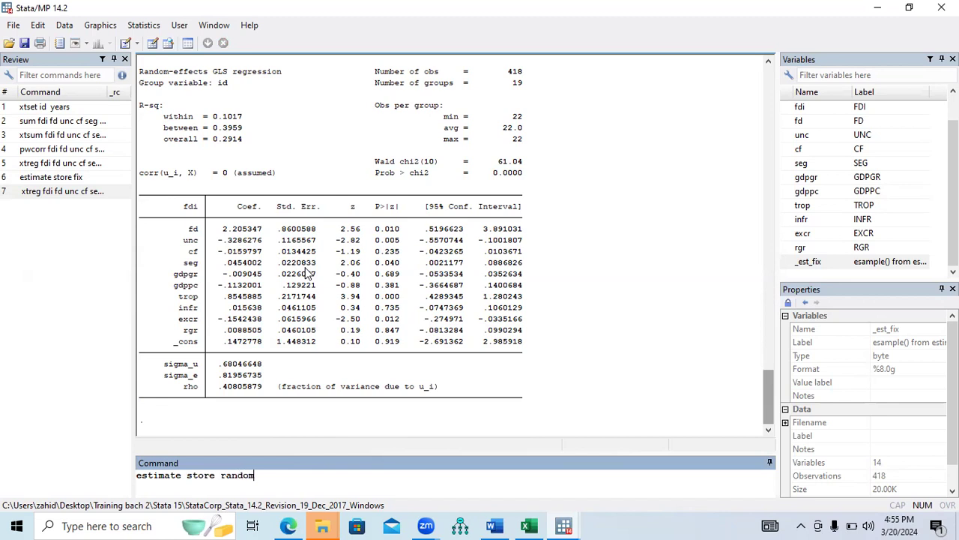
drag(760, 393, 771, 333)
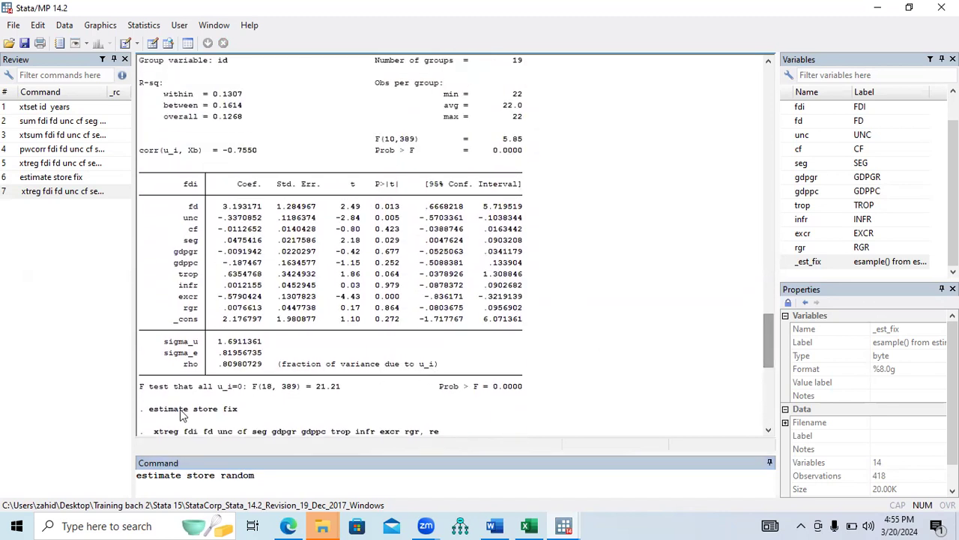
drag(148, 414, 240, 414)
drag(769, 360, 768, 416)
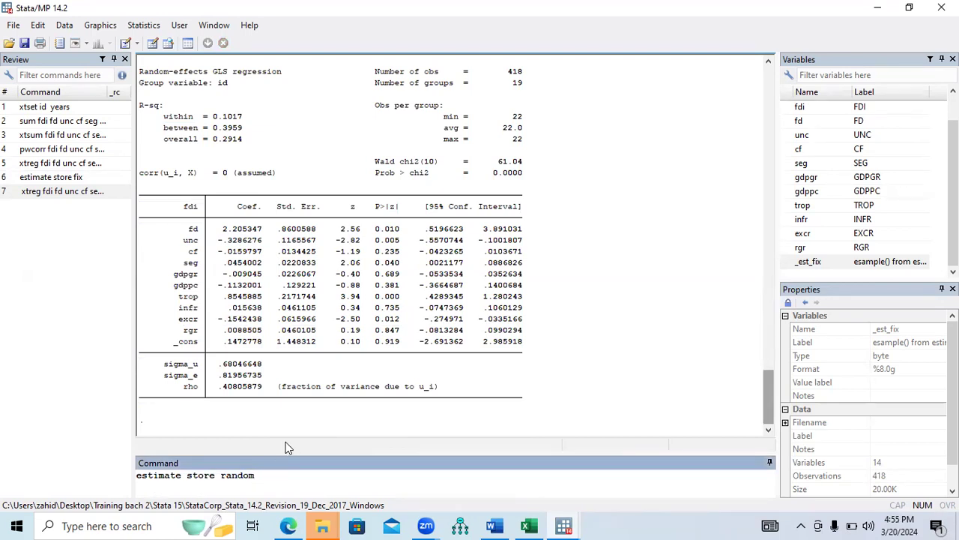
key(Return)
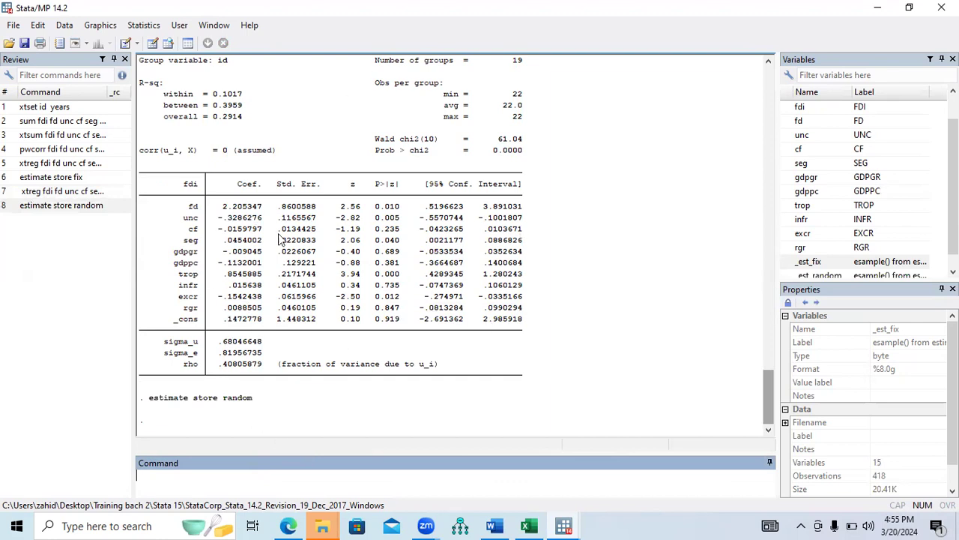
Switch to the Word notes and find the Hausman Specification Test section for choosing between fixed and random effects
click(494, 525)
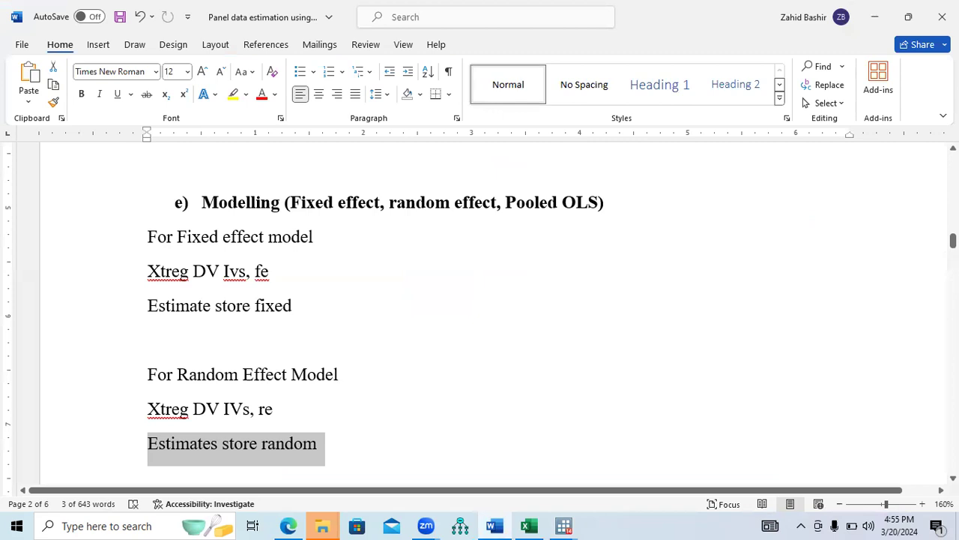
scroll(479, 315, down, 3)
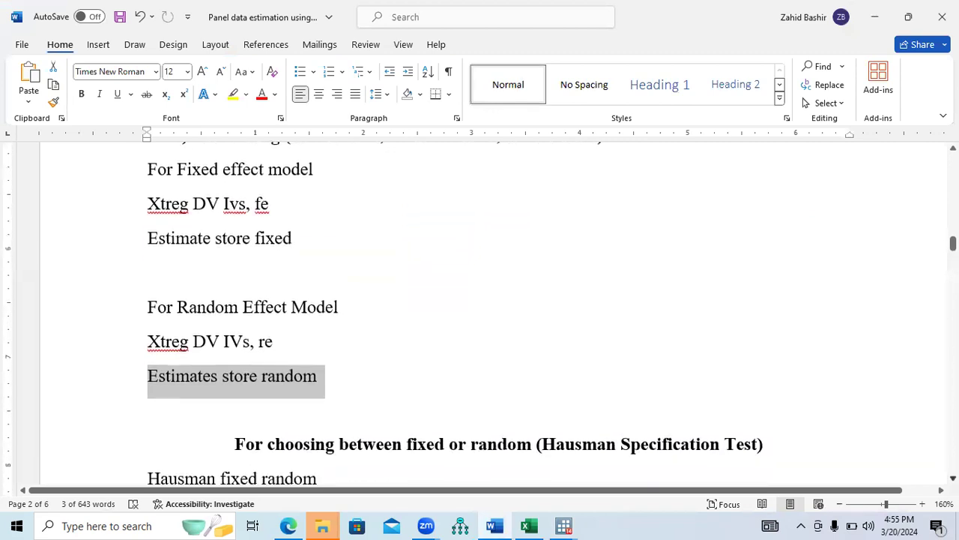
scroll(567, 293, down, 7)
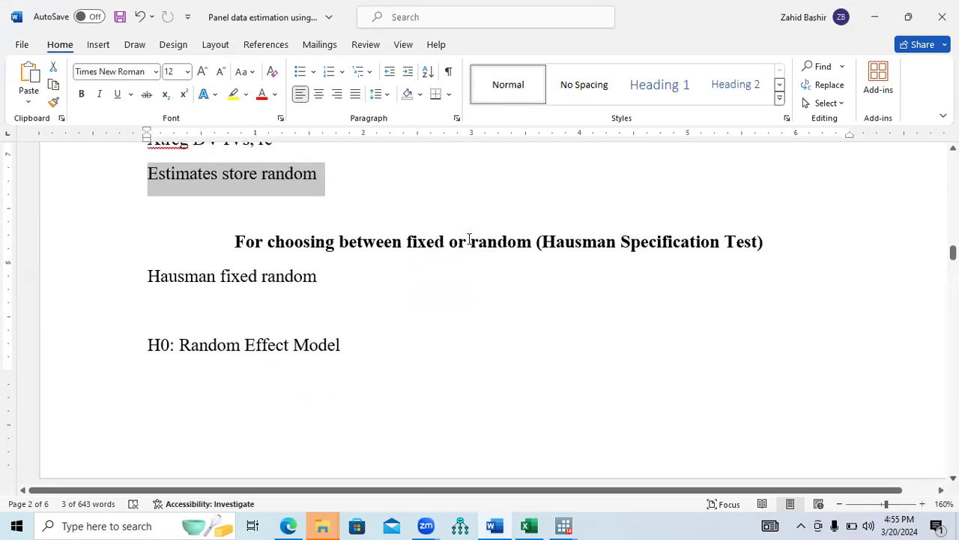
drag(542, 242, 748, 247)
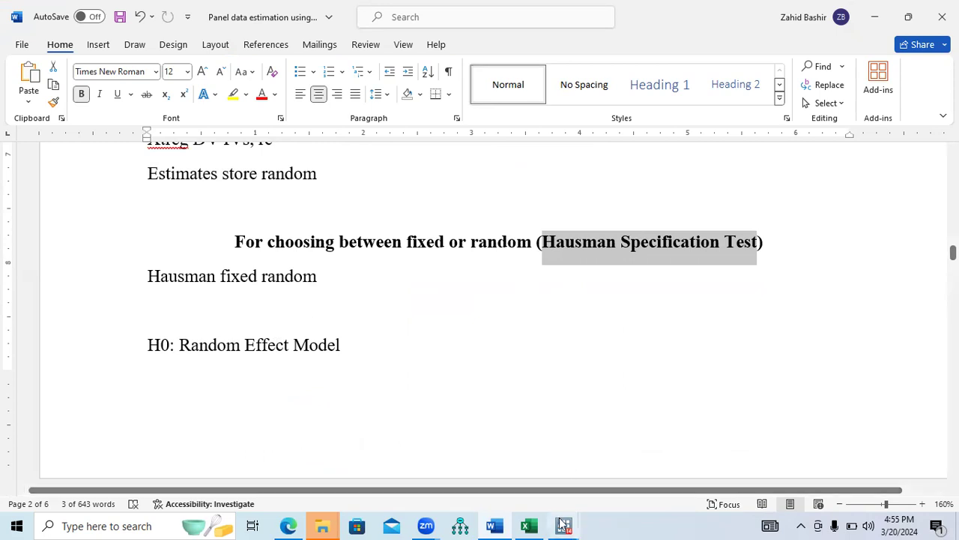
Switch to Stata and run the Hausman test on the two stored models with "hausman fix random"
mouse_move(559, 524)
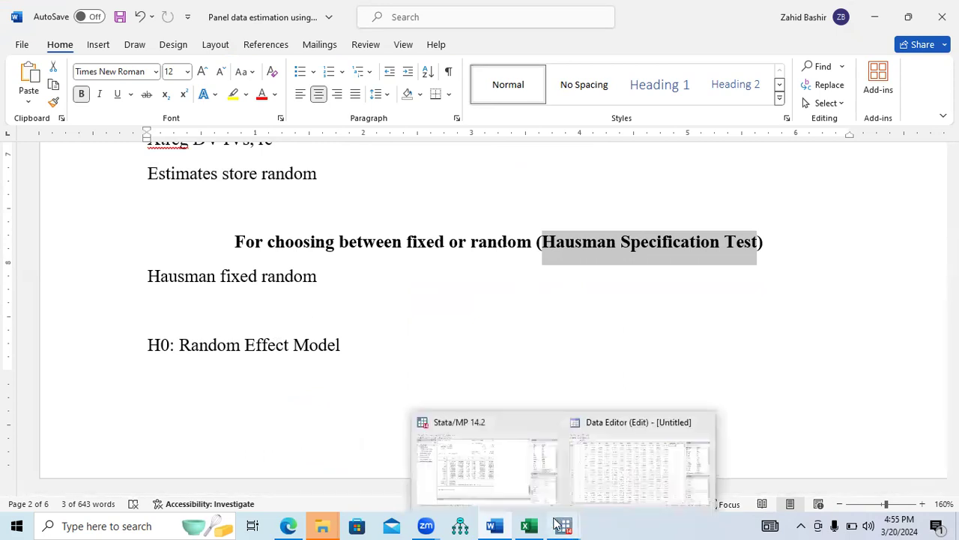
click(512, 480)
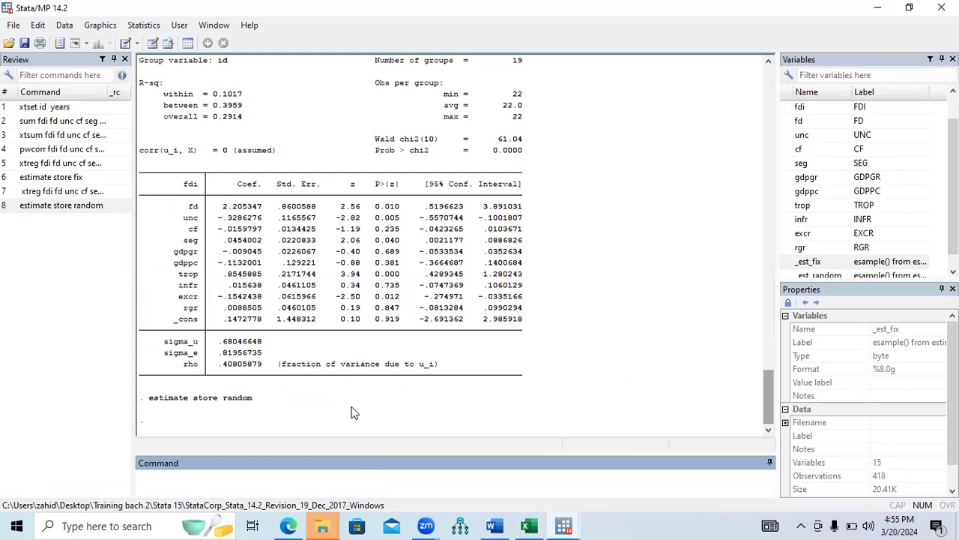
text(hausman fix random)
key(Return)
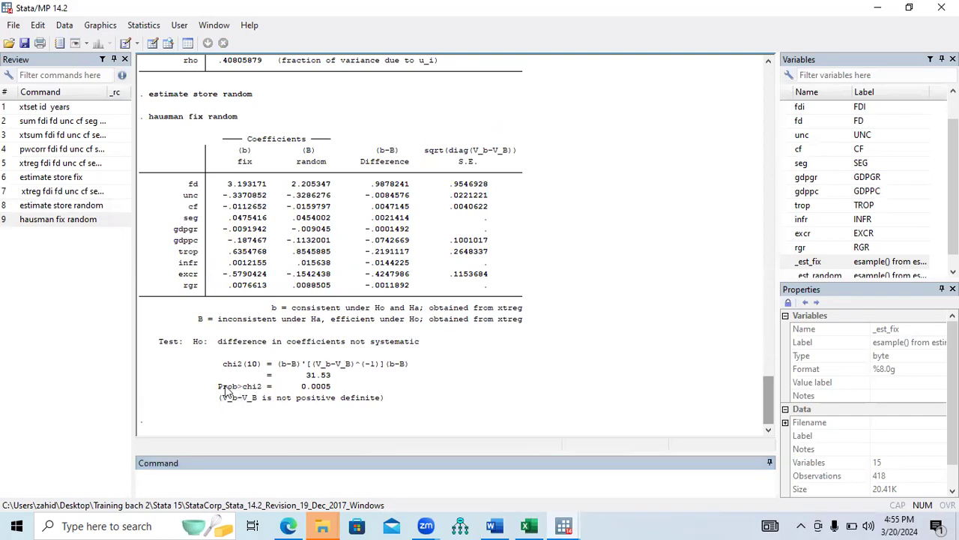
Examine the Hausman test's Prob>chi2 value and compare it with the 5% decision rules in the Word notes
drag(219, 386, 330, 390)
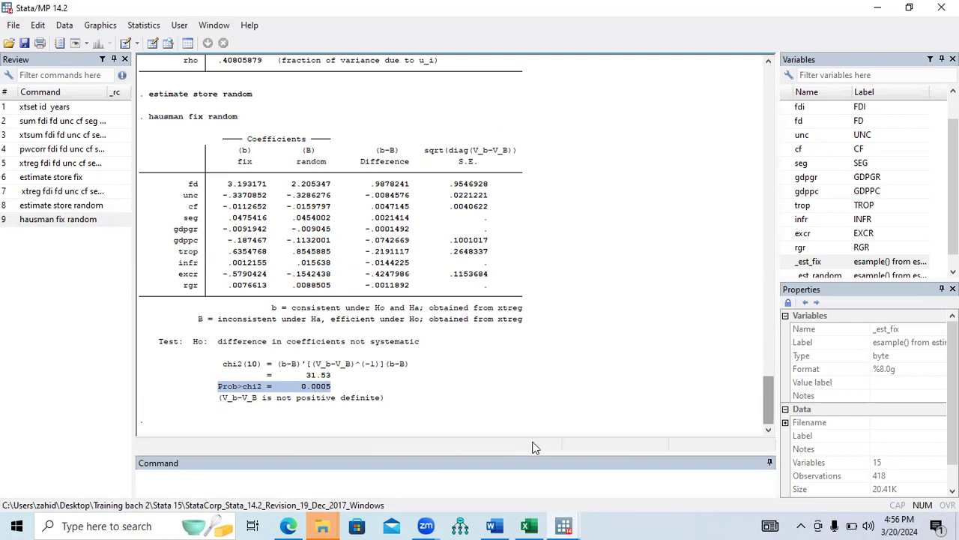
click(494, 526)
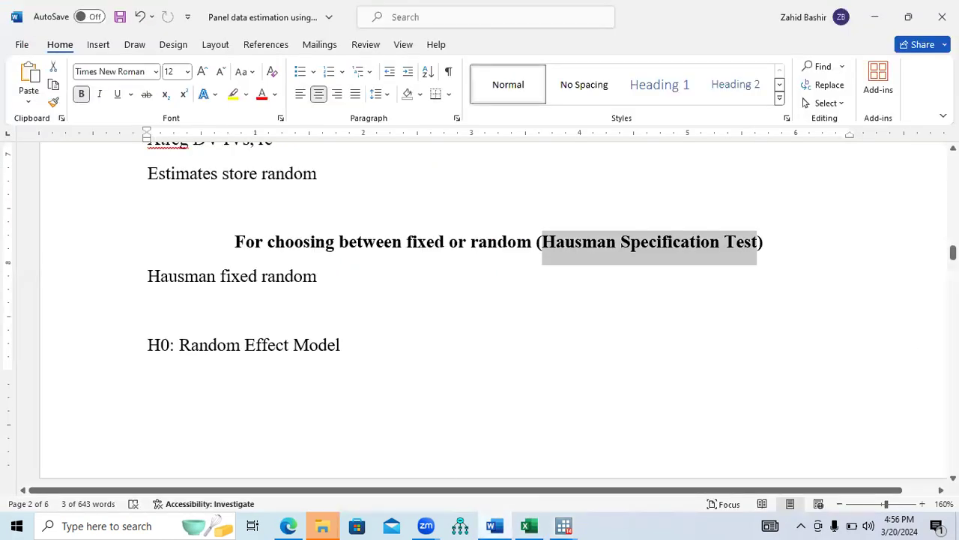
drag(952, 253, 952, 271)
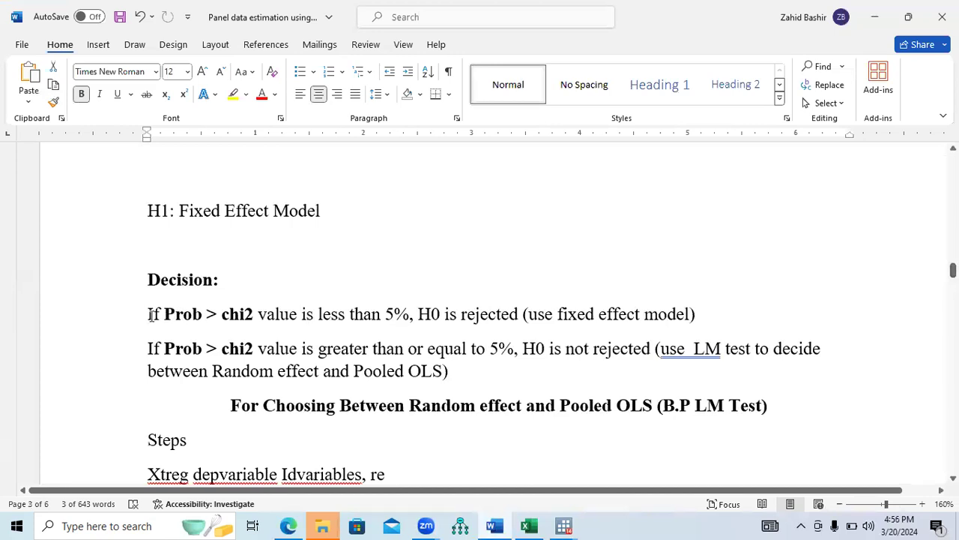
drag(148, 314, 688, 321)
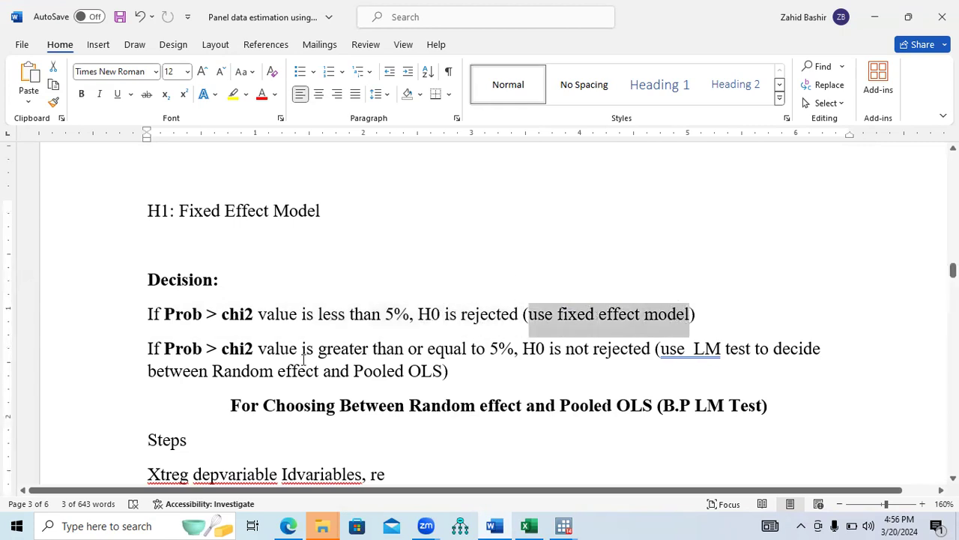
drag(150, 349, 501, 353)
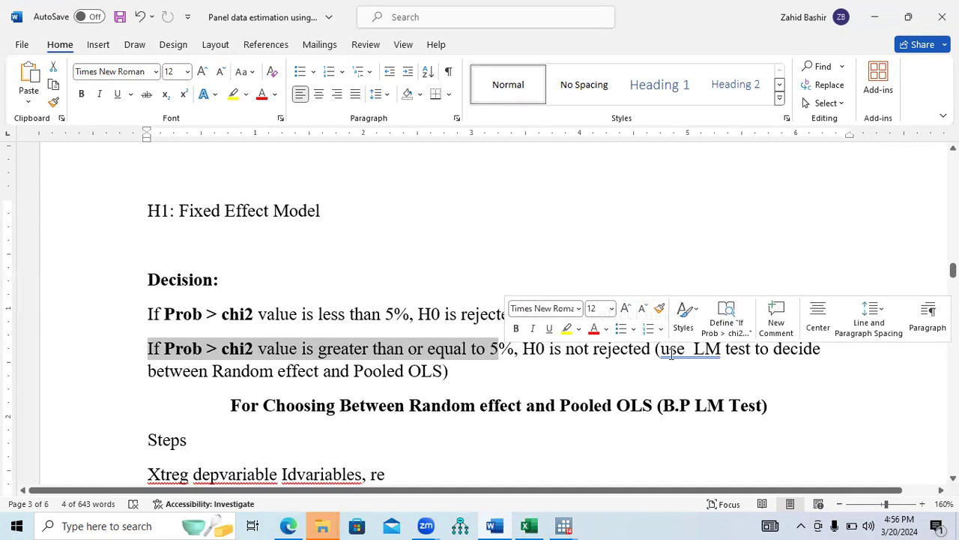
drag(662, 349, 435, 379)
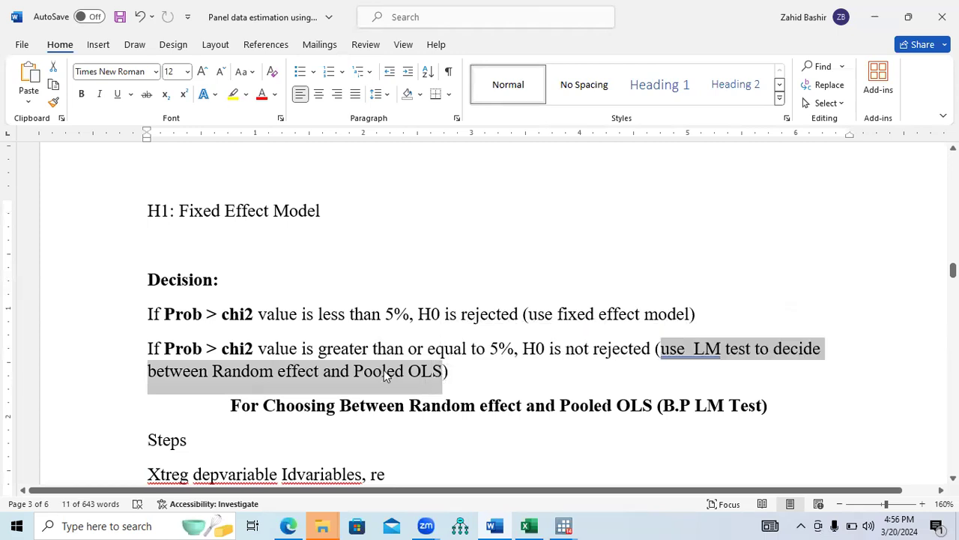
click(469, 370)
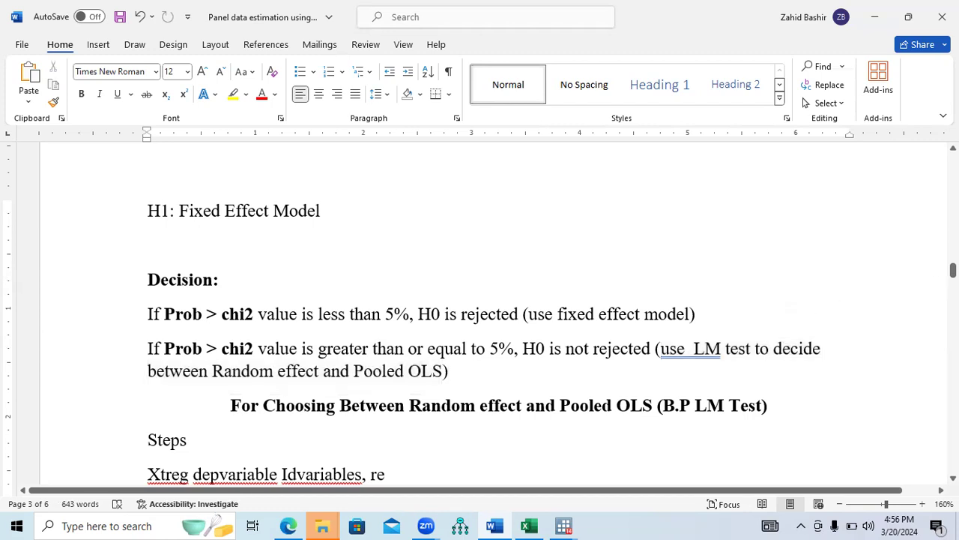
Go back up in the Word notes to the Panel Unit Root Testing section
scroll(480, 315, up, 15)
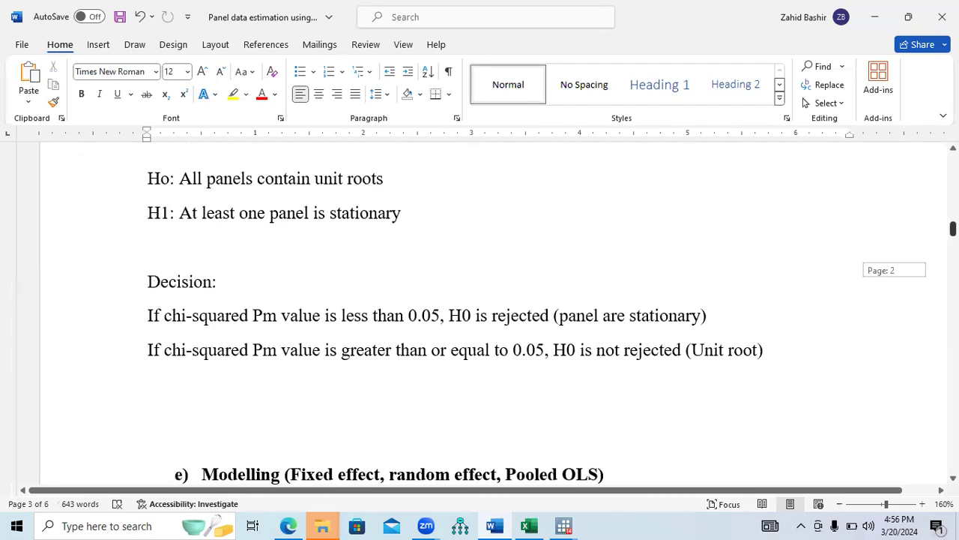
scroll(480, 315, up, 15)
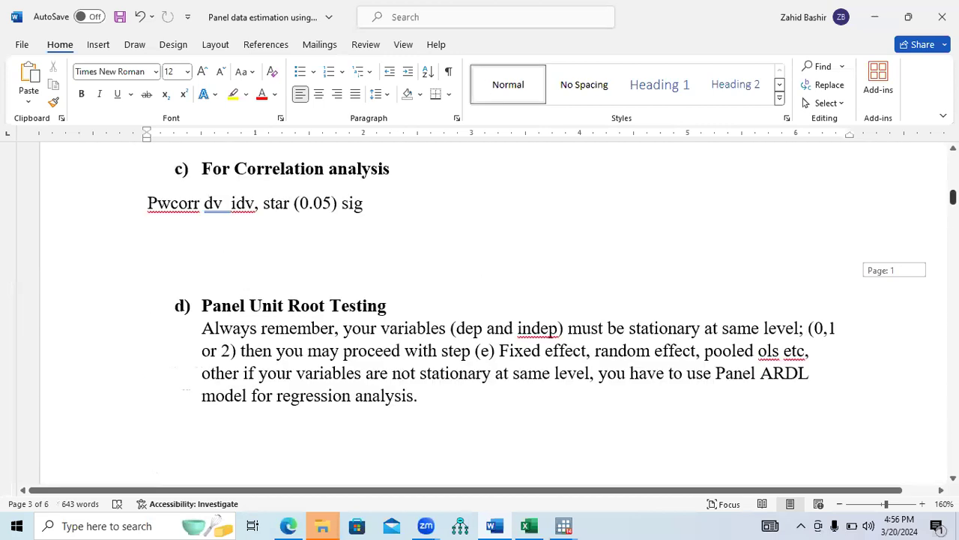